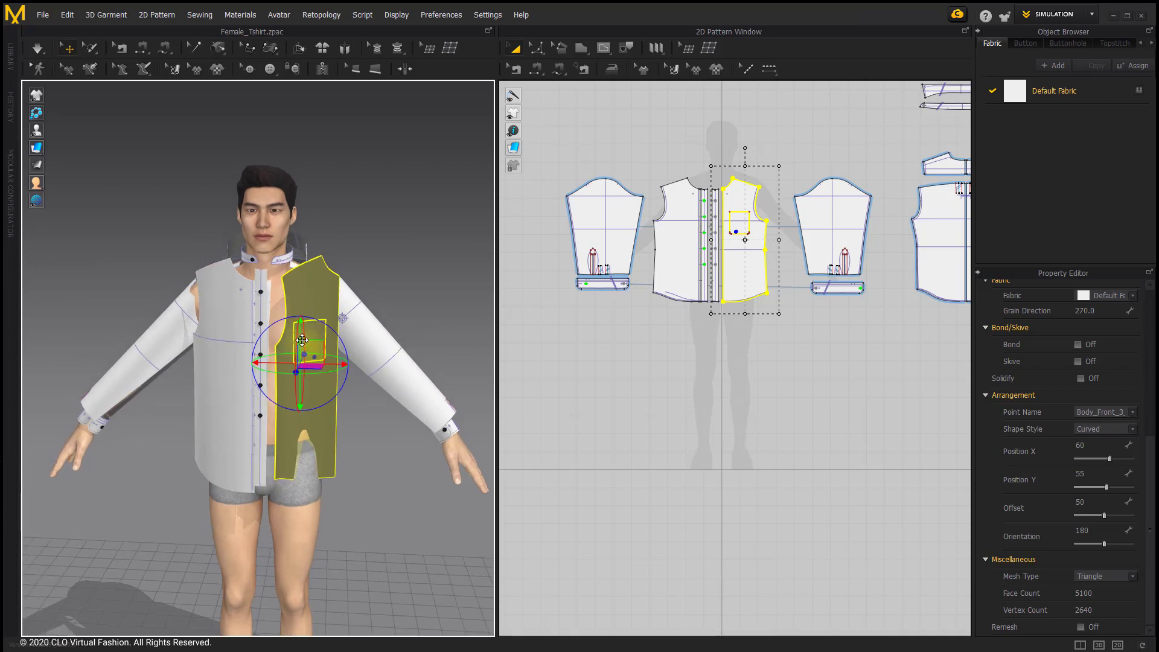
Flip the selected front shirt pattern with the pocket horizontally.
{"action": "right_click", "coordinate": [304, 349]}
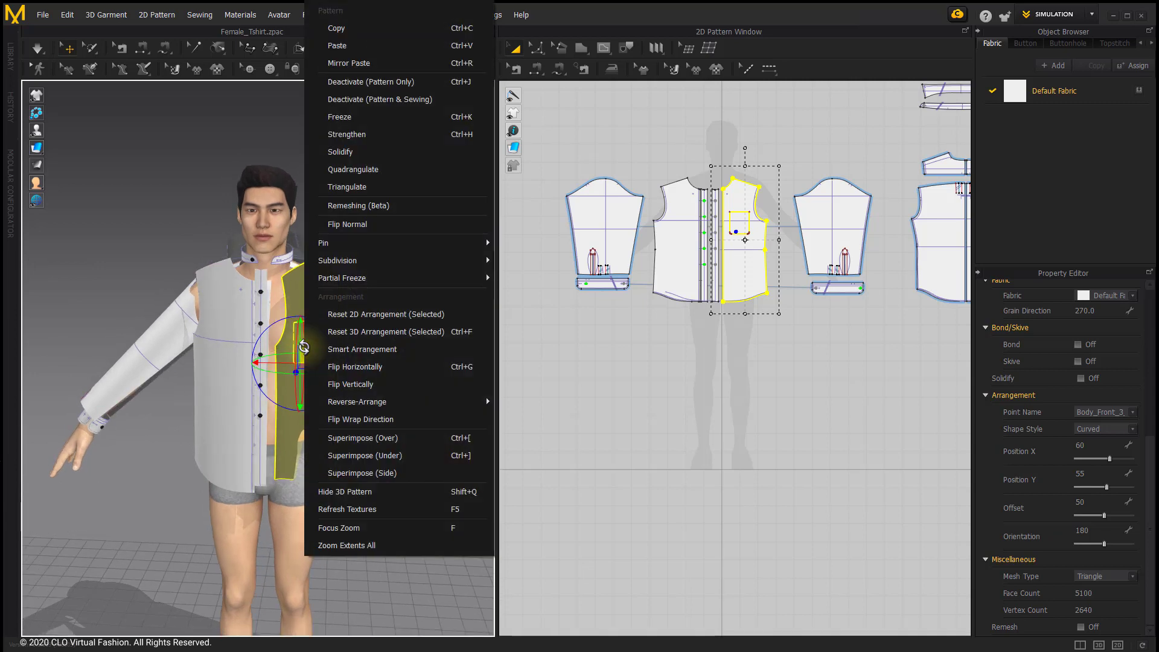
{"action": "left_click", "coordinate": [336, 368]}
Flip the pocket-side front pattern vertically, and flip it vertically once more to restore its orientation.
{"action": "right_click_drag", "start_coordinate": [332, 386], "coordinate": [309, 371]}
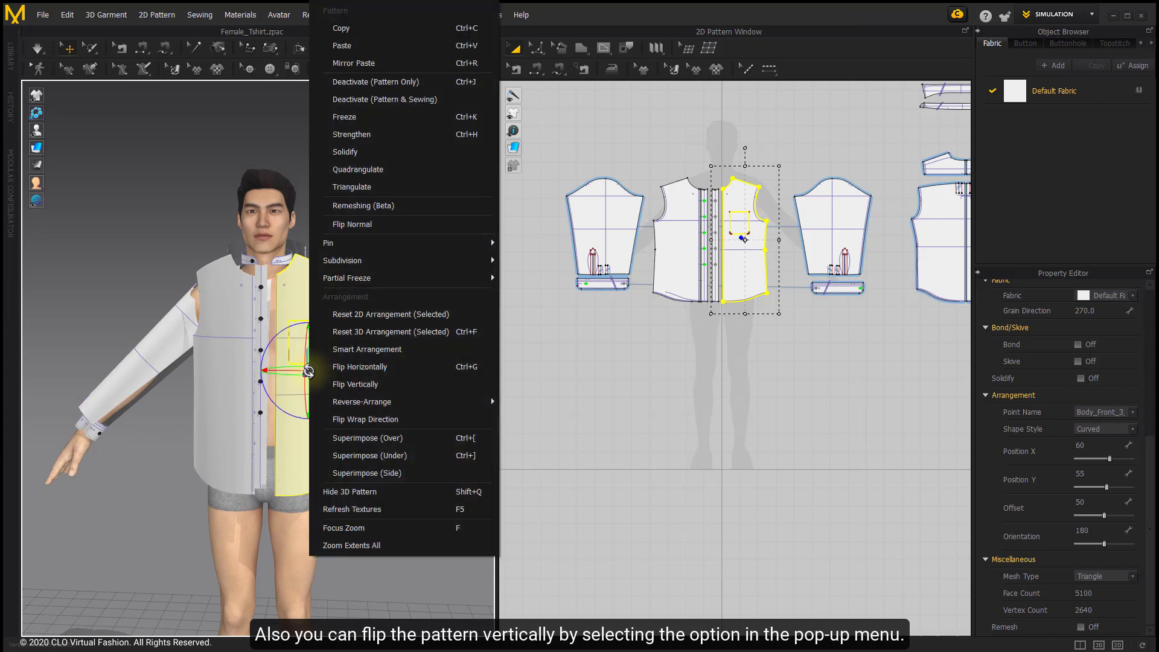
{"action": "left_click", "coordinate": [338, 384]}
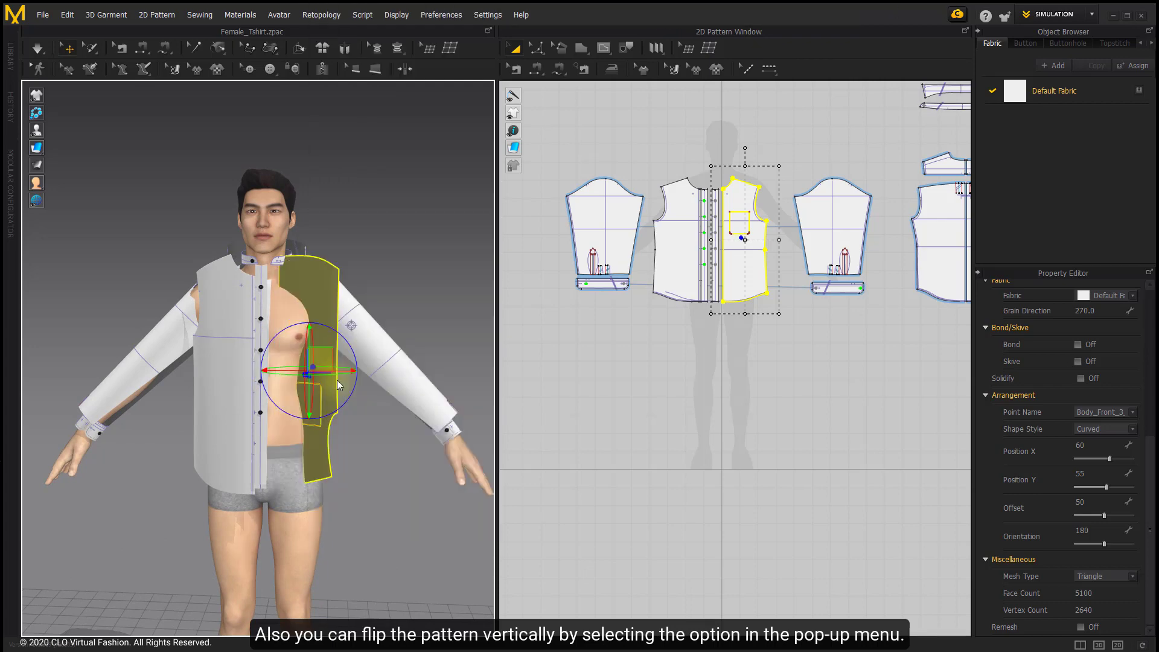
{"action": "right_click", "coordinate": [321, 365]}
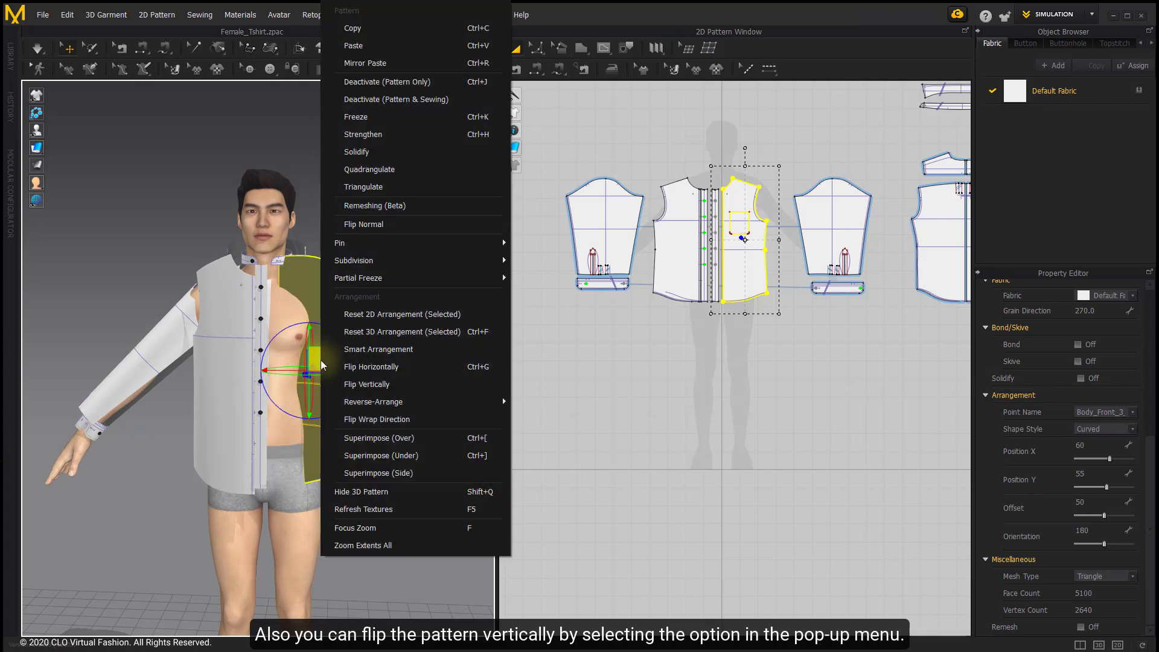
{"action": "left_click", "coordinate": [338, 384]}
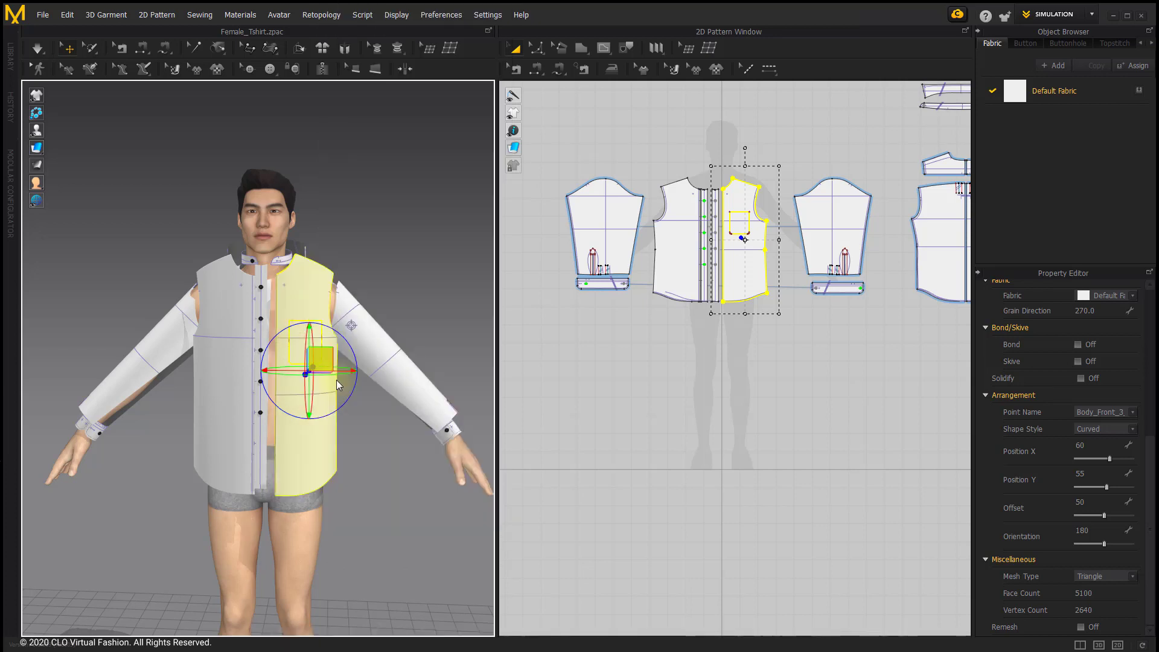
Reverse-arrange the pocket-side front pattern horizontally and check its curvature around the avatar from above and from the front.
{"action": "right_click", "coordinate": [298, 356]}
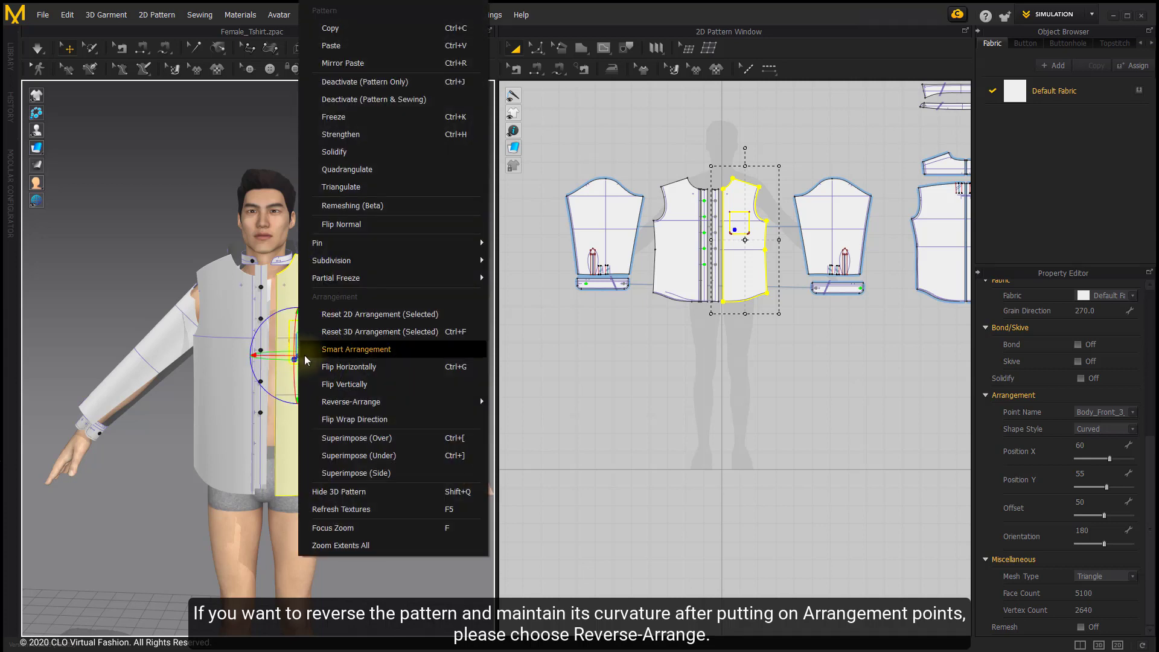
{"action": "mouse_move", "coordinate": [326, 402]}
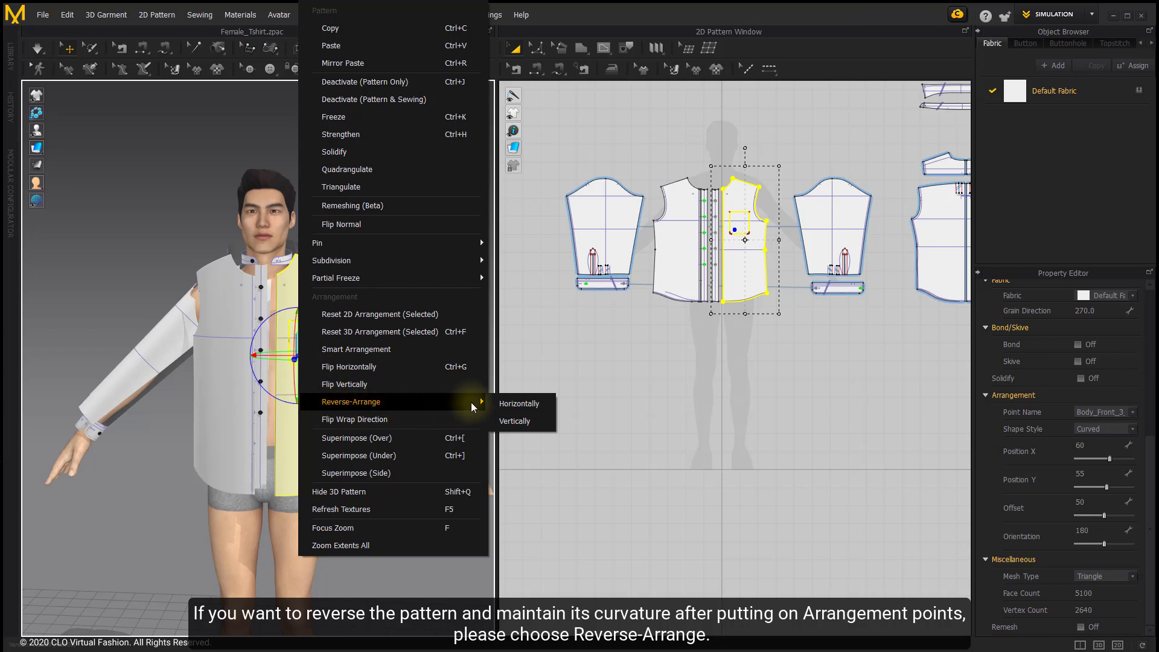
{"action": "left_click", "coordinate": [507, 403]}
{"action": "scroll", "coordinate": [348, 385], "scroll_direction": "up", "scroll_amount": 3}
{"action": "right_click_drag", "start_coordinate": [349, 385], "coordinate": [354, 478]}
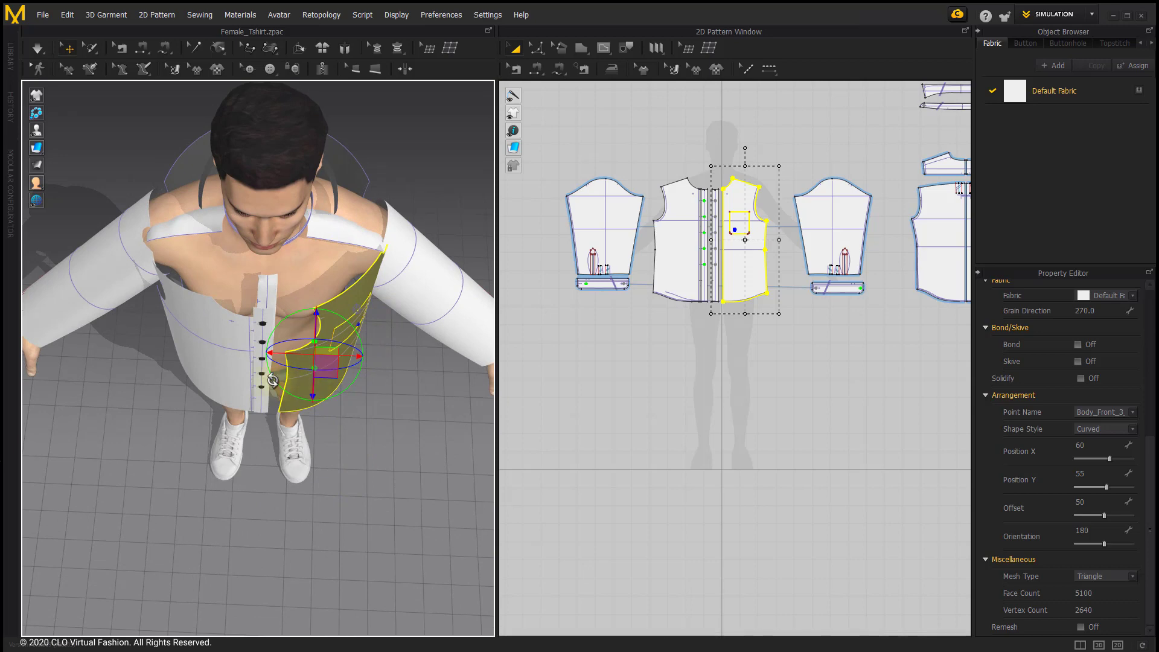
{"action": "right_click_drag", "start_coordinate": [389, 375], "coordinate": [324, 390]}
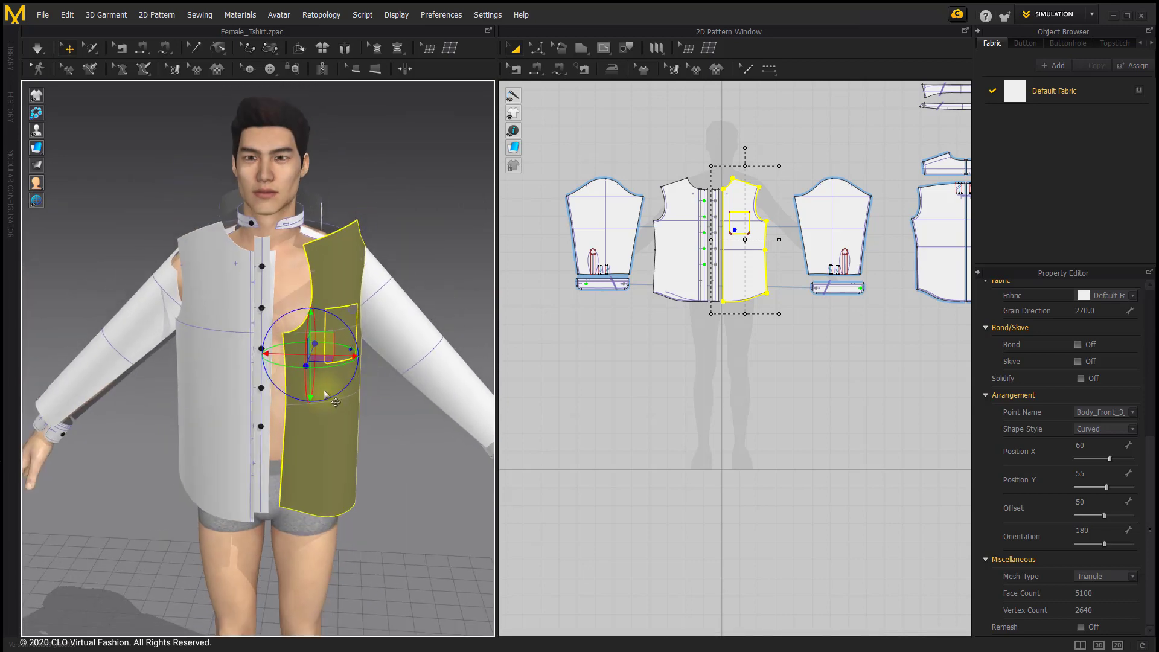
Reverse-arrange the front pattern horizontally again to turn its outer face back outward.
{"action": "right_click", "coordinate": [322, 391]}
{"action": "mouse_move", "coordinate": [389, 404]}
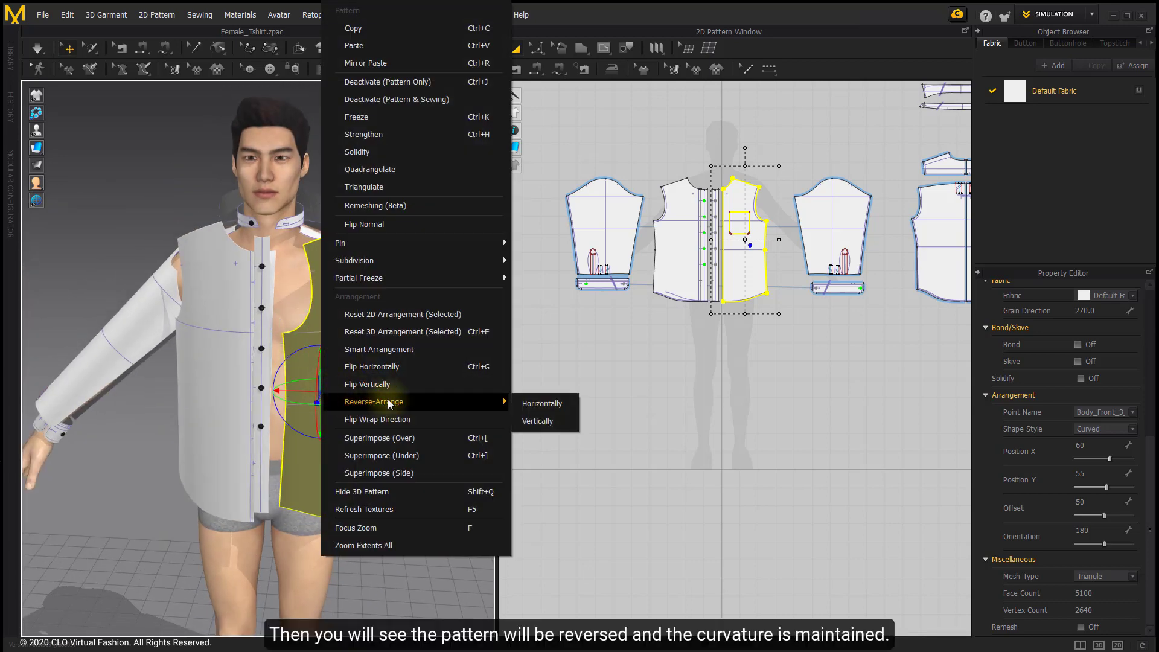
{"action": "left_click", "coordinate": [524, 407]}
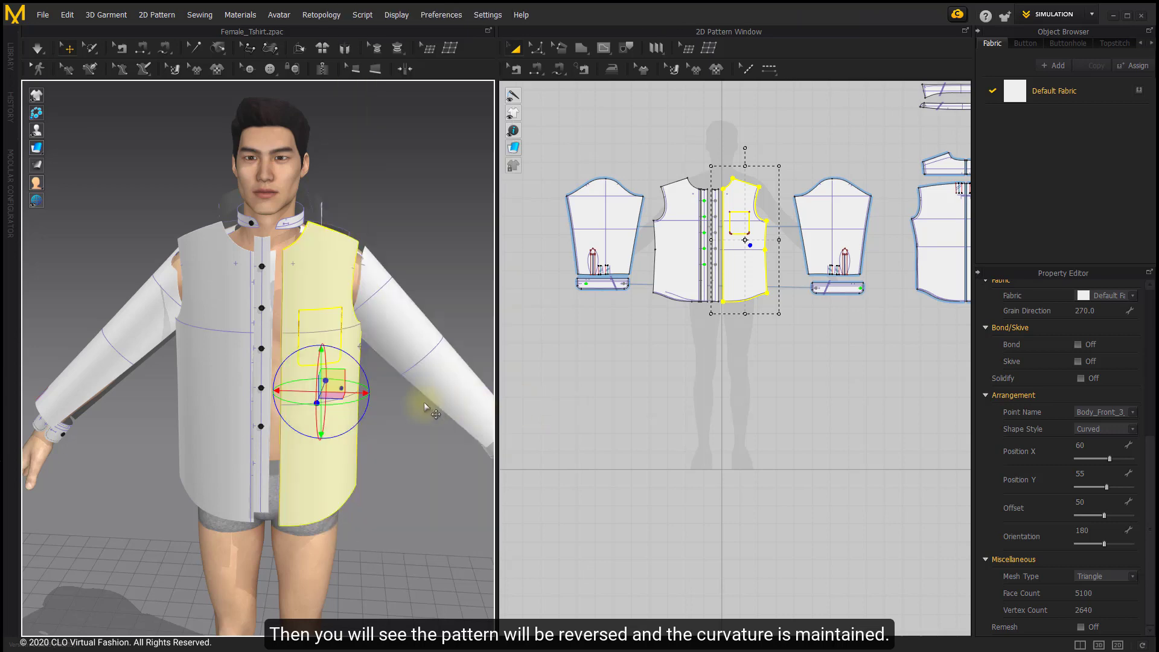
Reverse-arrange the pocket-side front pattern vertically around the avatar's body.
{"action": "right_click", "coordinate": [320, 369]}
{"action": "mouse_move", "coordinate": [471, 402]}
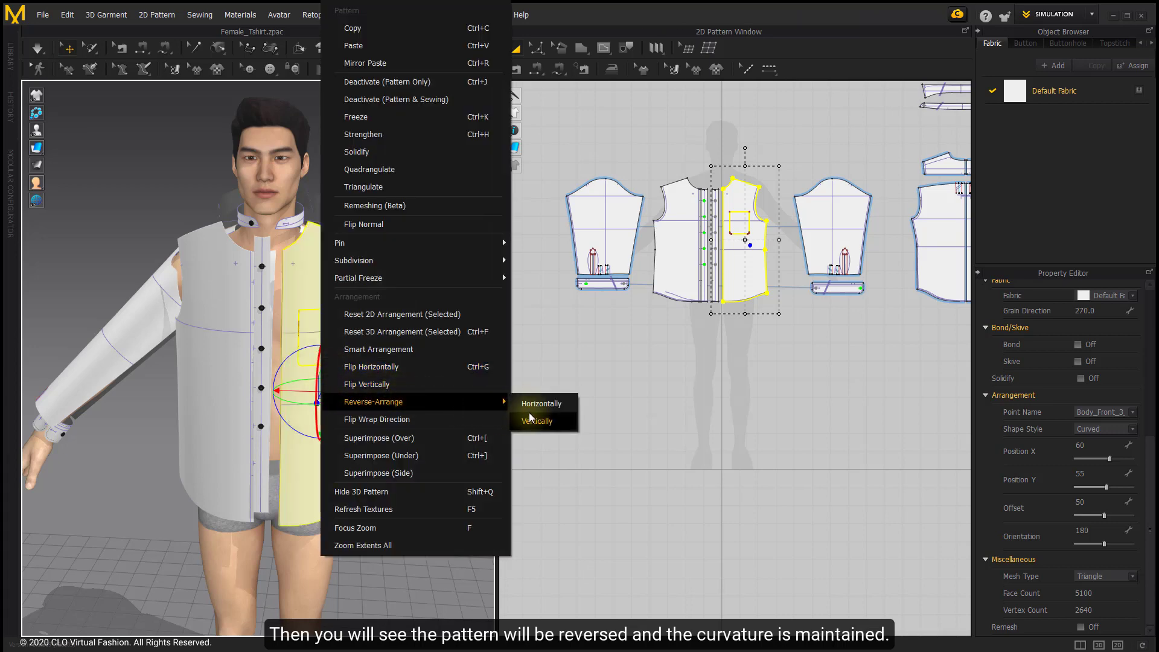
{"action": "left_click", "coordinate": [529, 423]}
{"action": "right_click_drag", "start_coordinate": [422, 393], "coordinate": [365, 349]}
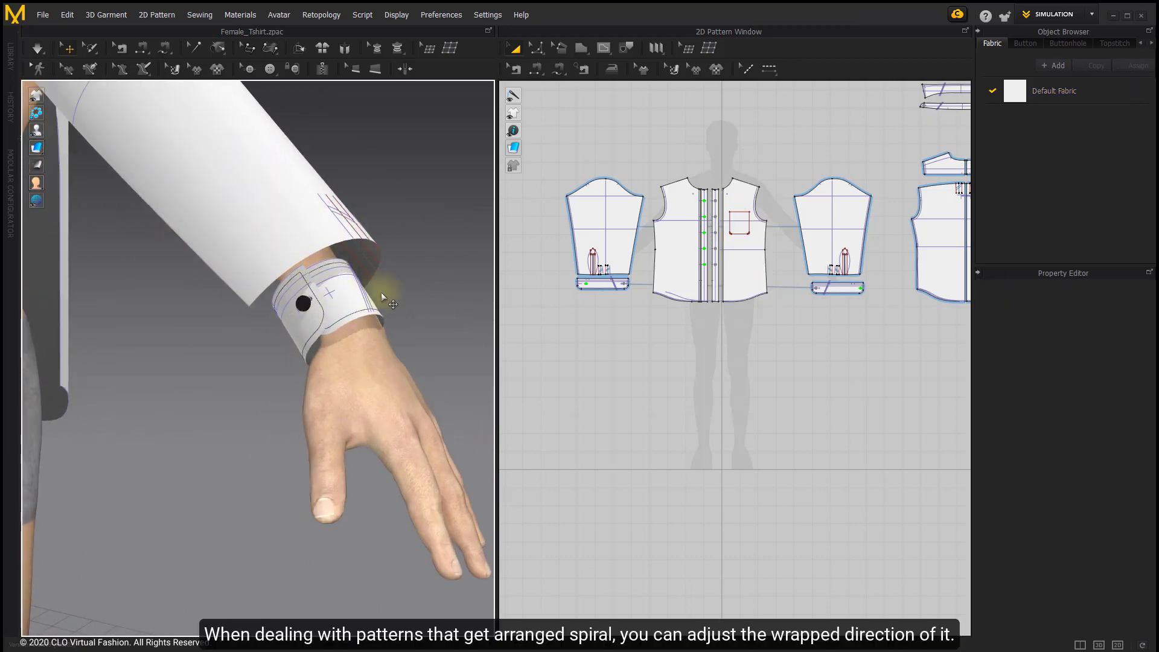
Flip the wrap direction of the shirt cuff around the avatar's left wrist.
{"action": "right_click", "coordinate": [342, 298]}
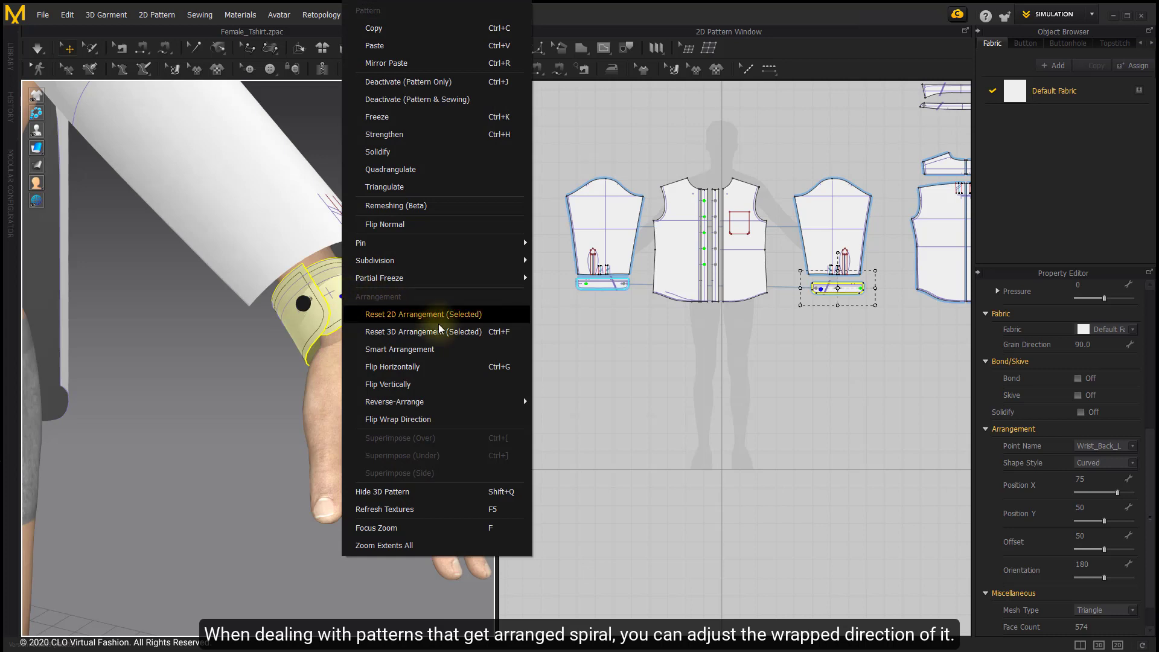
{"action": "left_click", "coordinate": [412, 419]}
{"action": "right_click_drag", "start_coordinate": [384, 353], "coordinate": [283, 361]}
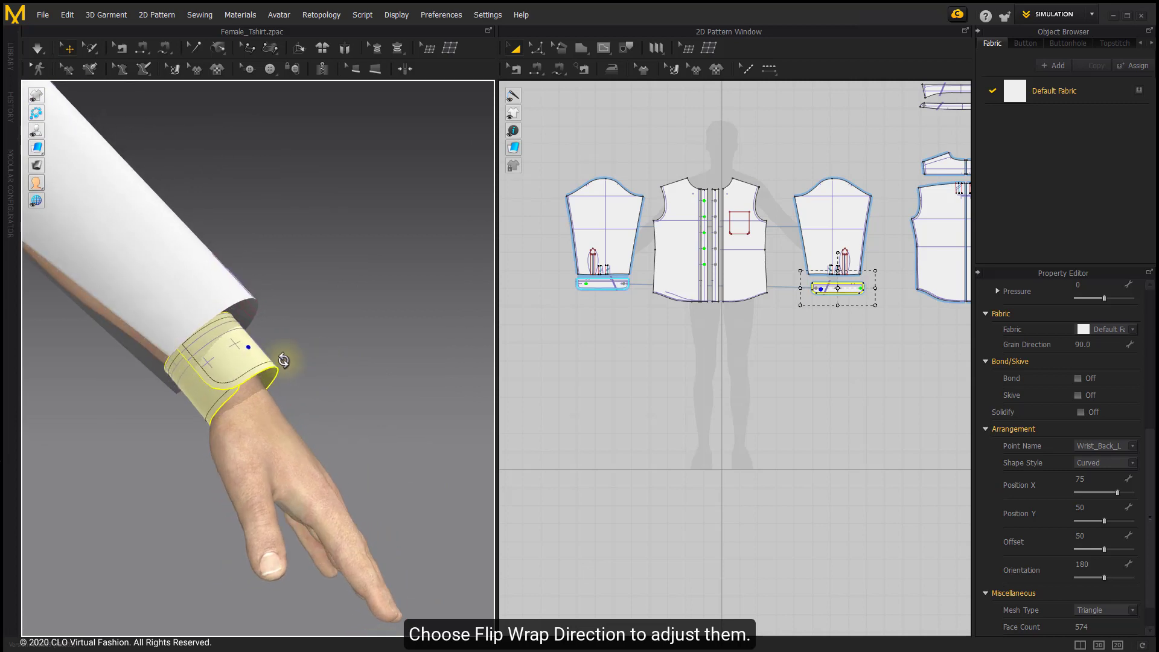
Flip the left cuff's wrap direction back to its earlier overlap, and flip it once more.
{"action": "right_click", "coordinate": [221, 360]}
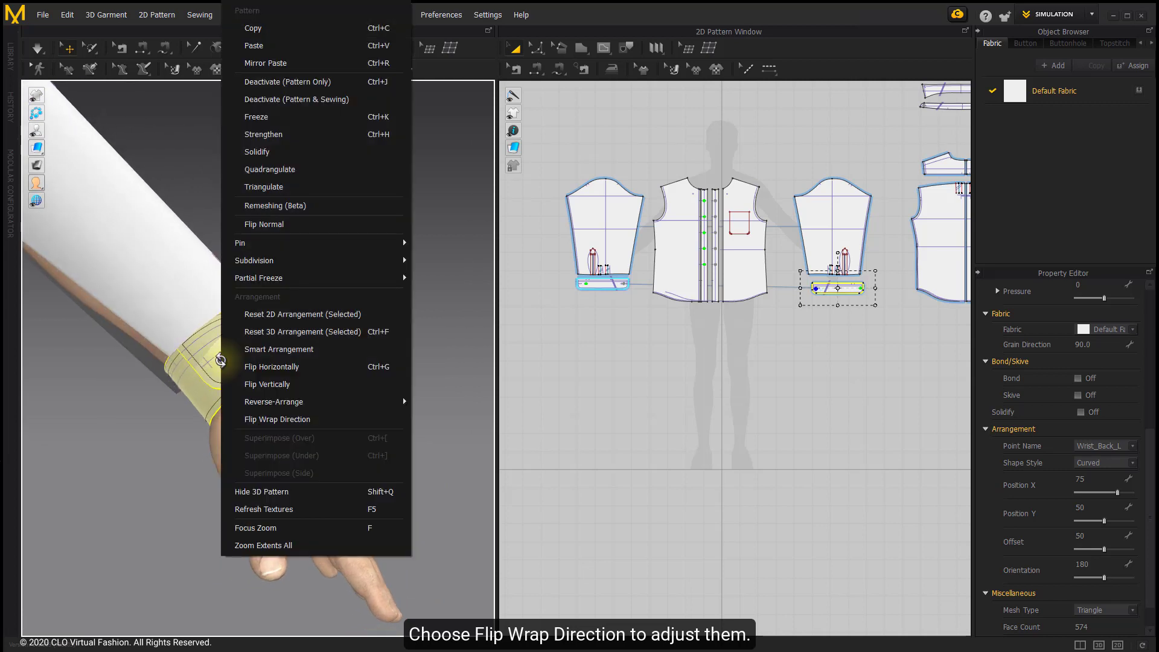
{"action": "left_click", "coordinate": [262, 413]}
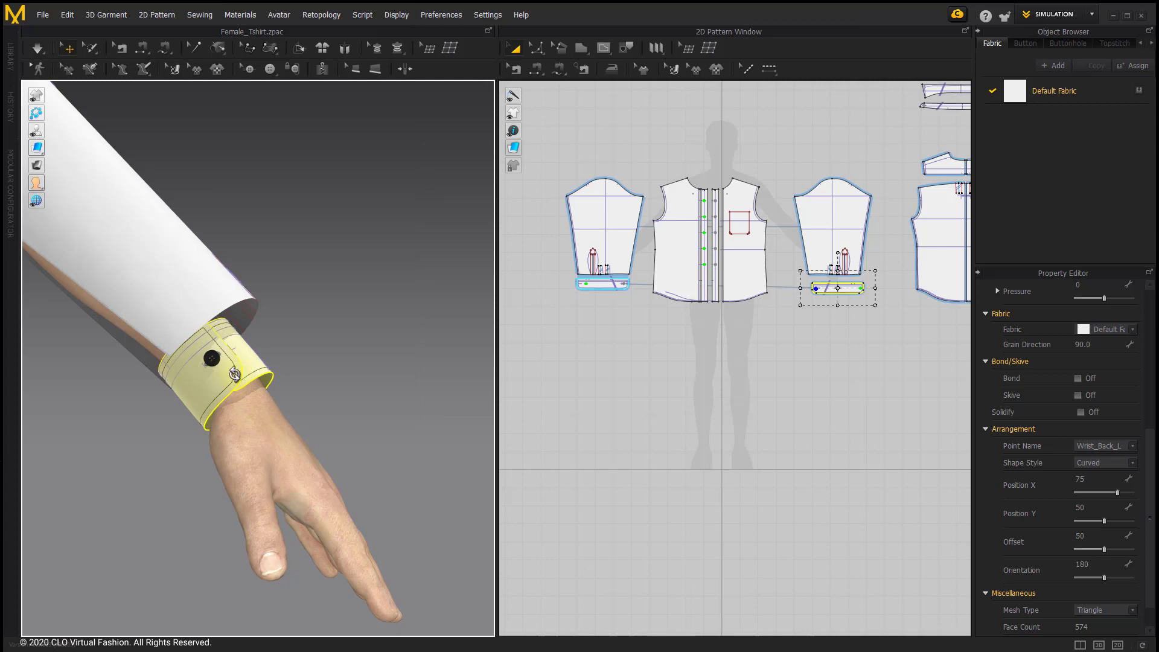
{"action": "right_click", "coordinate": [234, 375]}
{"action": "left_click", "coordinate": [262, 420]}
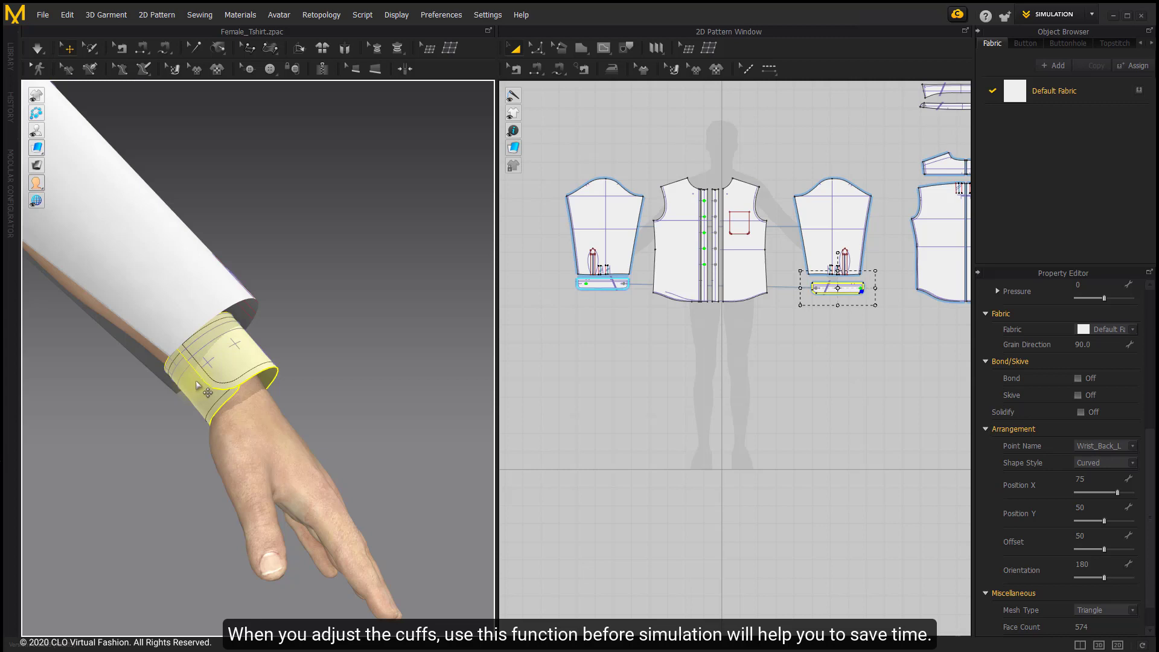
{"action": "scroll", "coordinate": [198, 382], "scroll_direction": "down", "scroll_amount": 8}
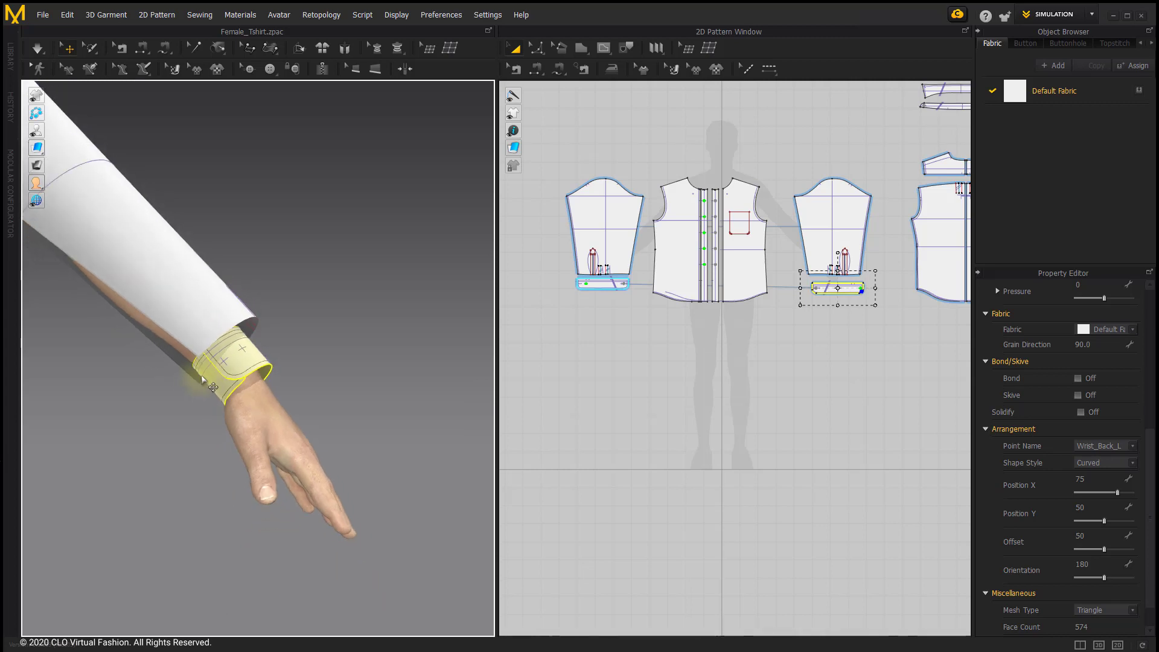
{"action": "middle_click_drag", "start_coordinate": [257, 384], "coordinate": [374, 430]}
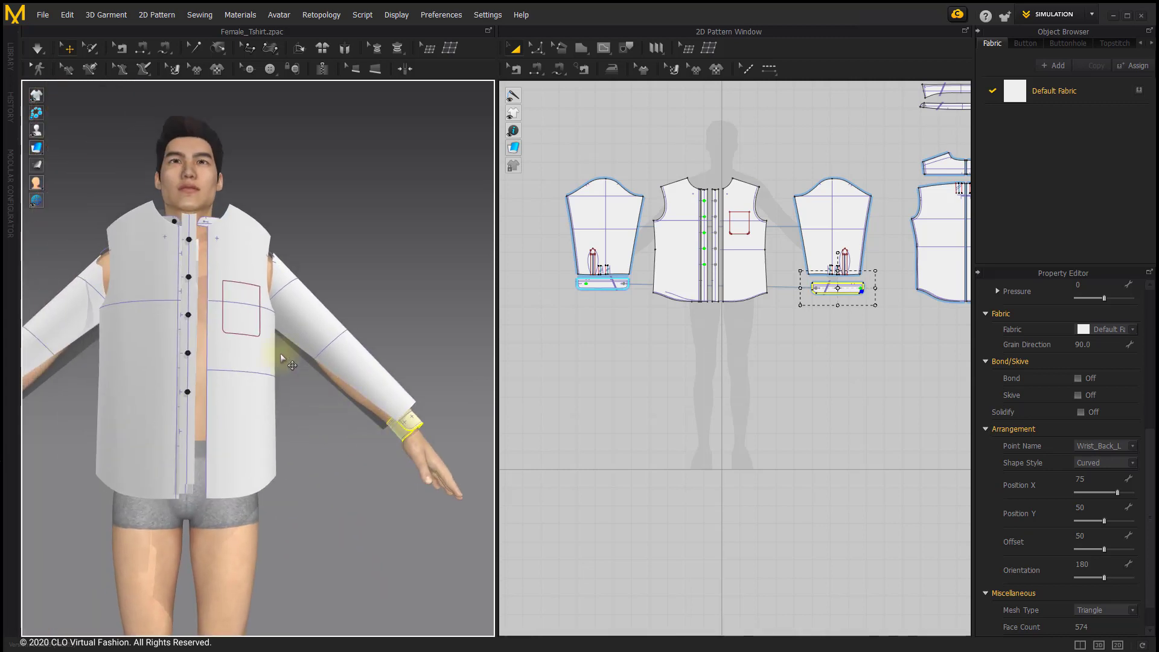
{"action": "middle_click_drag", "start_coordinate": [272, 326], "coordinate": [296, 378]}
{"action": "scroll", "coordinate": [297, 378], "scroll_direction": "down", "scroll_amount": 2}
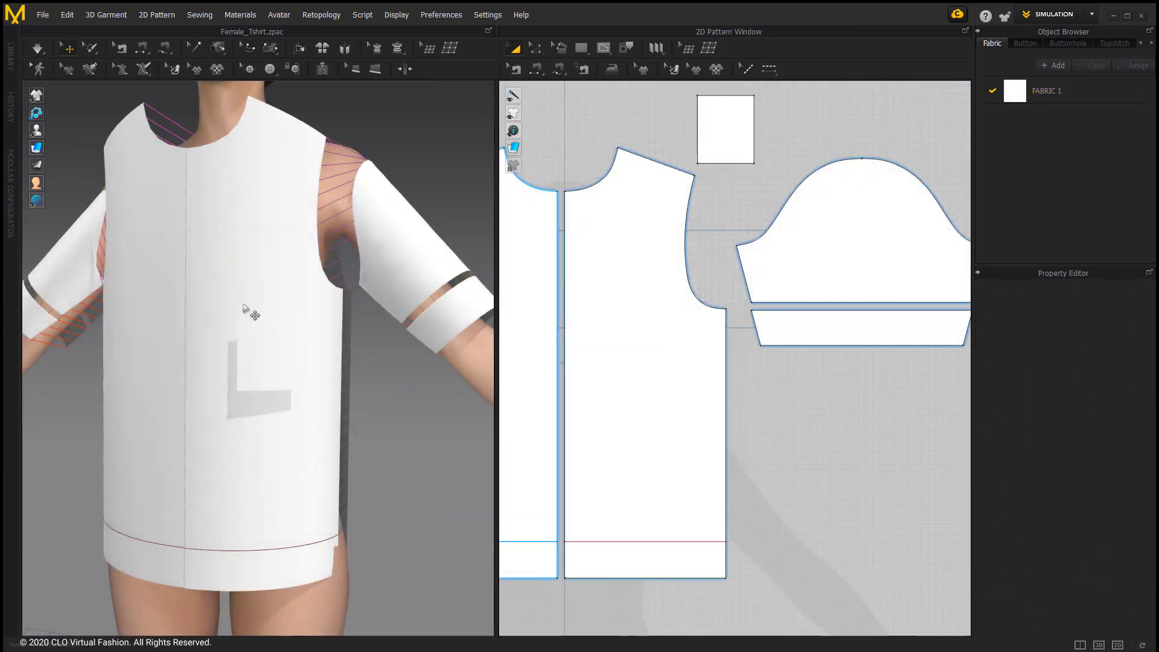
Apply Flip Normal to the small rectangular pattern in front of the T-shirt to swap its inside and outside faces.
{"action": "left_click", "coordinate": [255, 361]}
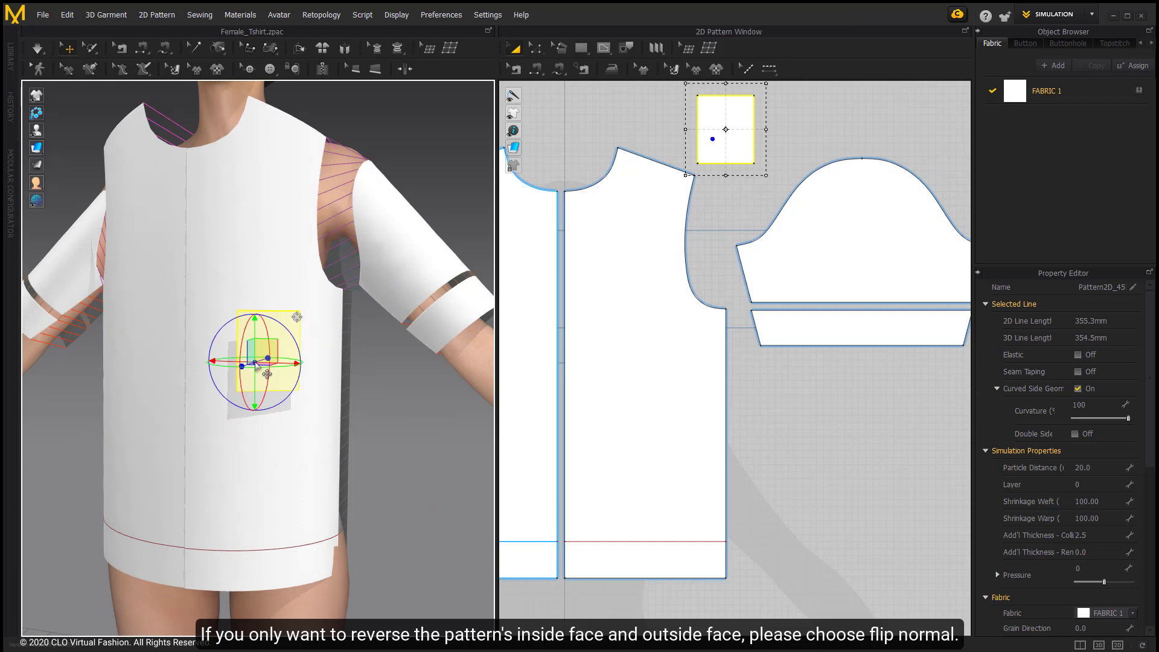
{"action": "right_click", "coordinate": [267, 338]}
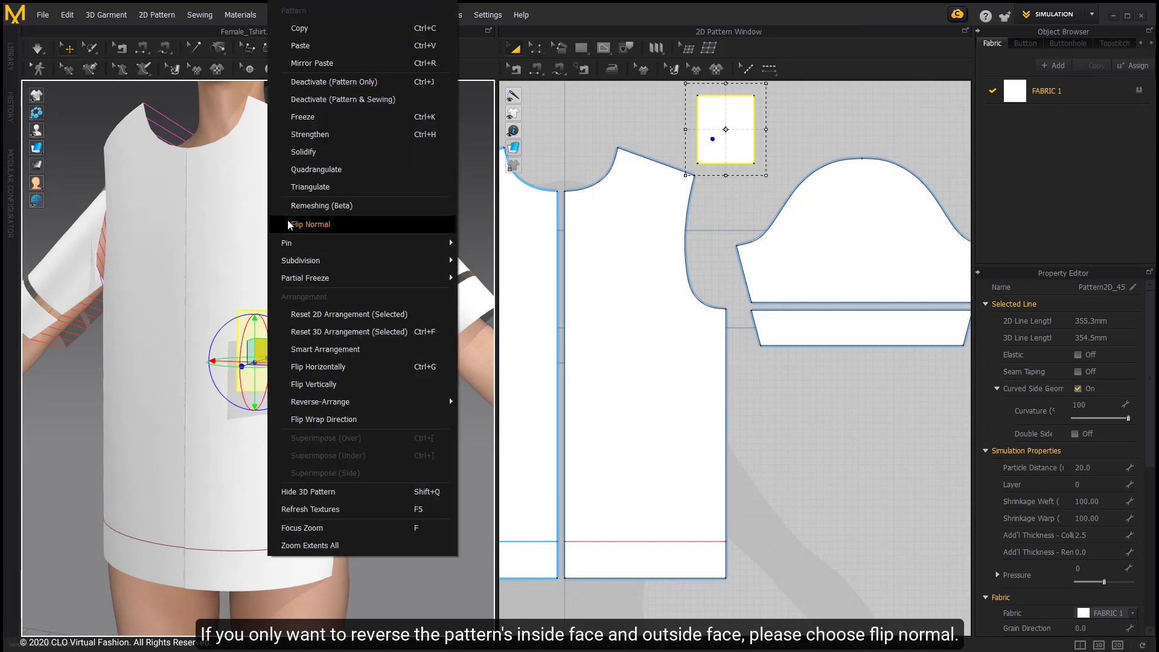
{"action": "left_click", "coordinate": [342, 226]}
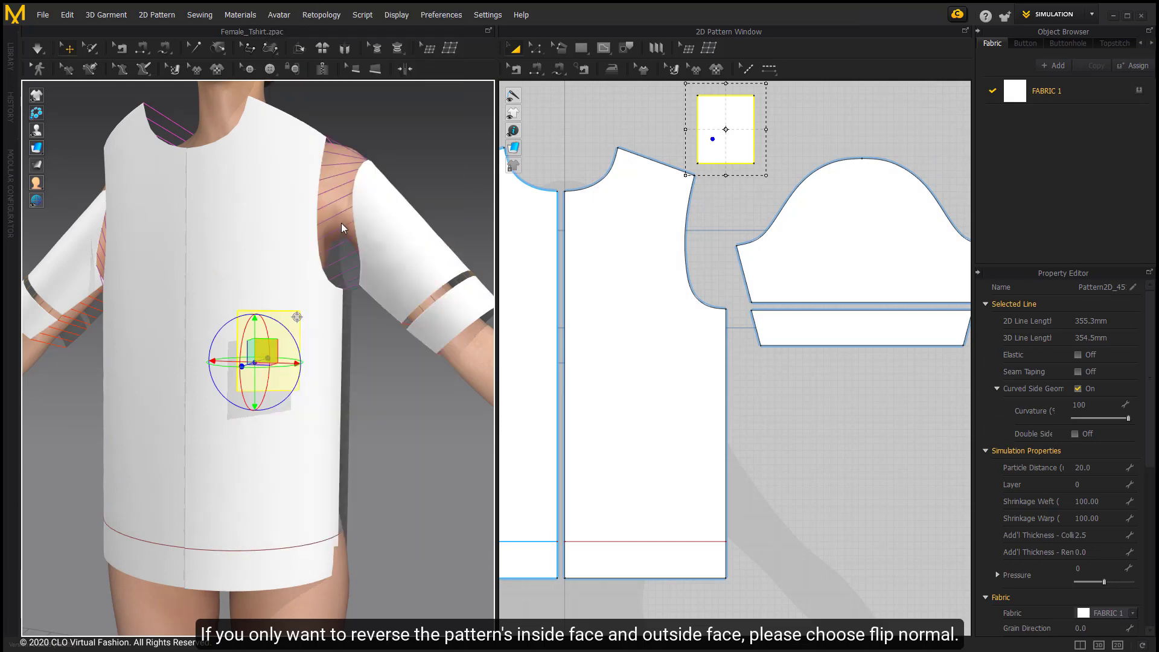
{"action": "scroll", "coordinate": [263, 311], "scroll_direction": "up", "scroll_amount": 5}
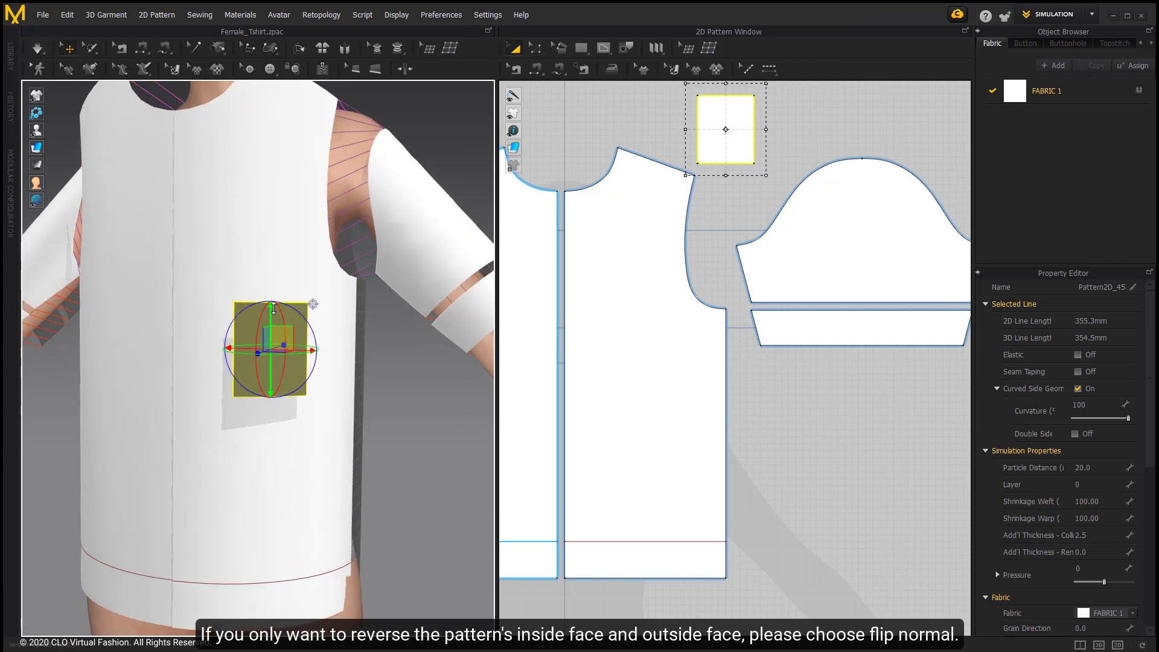
{"action": "right_click_drag", "start_coordinate": [274, 308], "coordinate": [292, 307]}
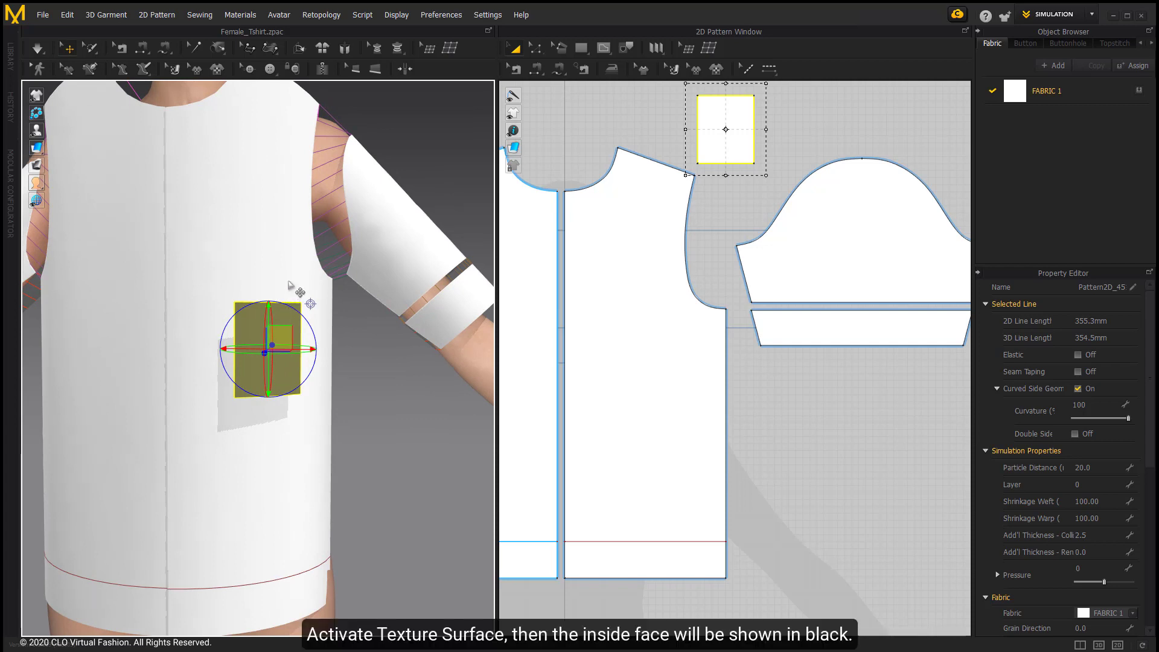
Activate the Textured Surface display mode for the 3D garment.
{"action": "mouse_move", "coordinate": [38, 149]}
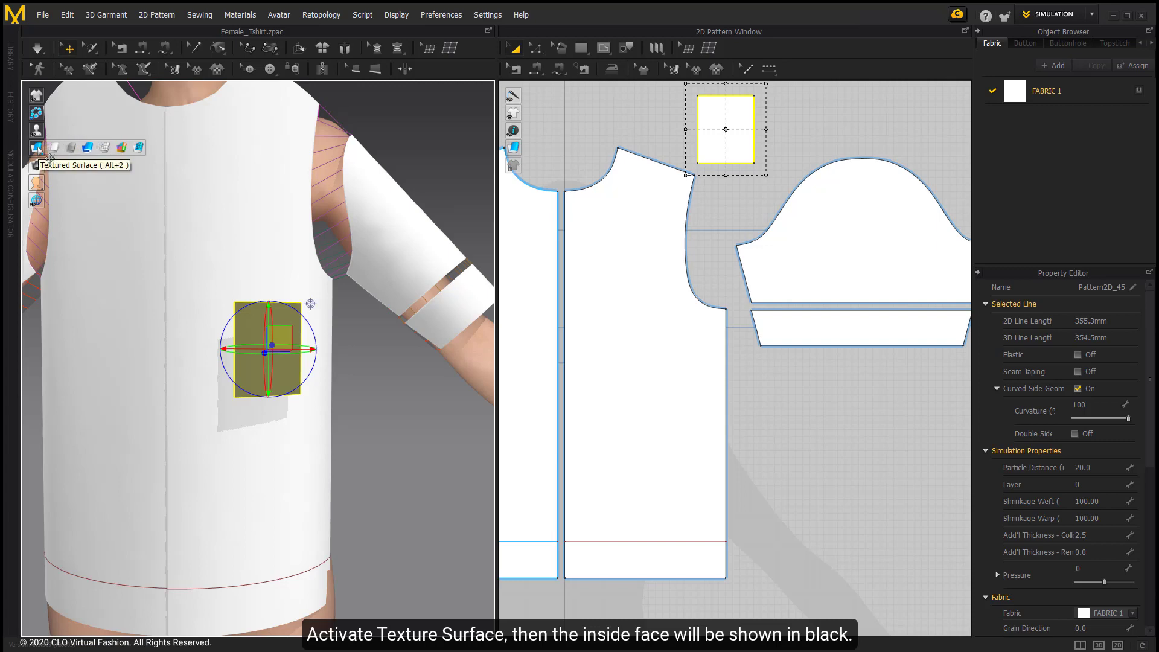
{"action": "left_click", "coordinate": [38, 150]}
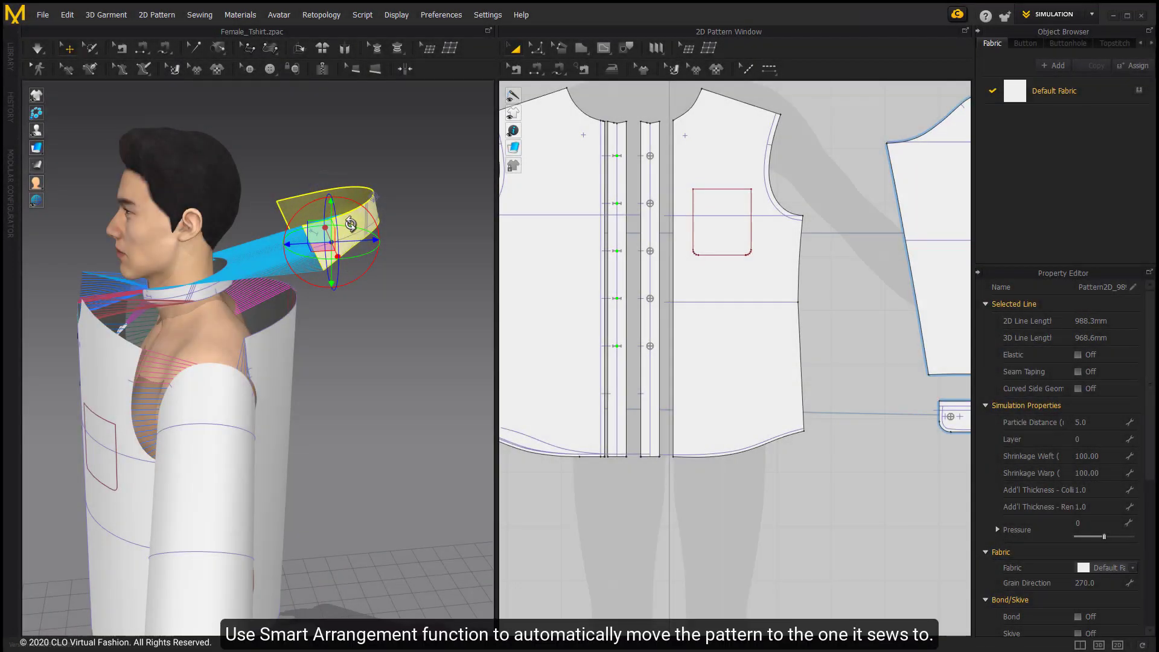
Use Smart Arrangement to move the collar pattern behind the avatar's head onto the neckband it is sewn to.
{"action": "right_click", "coordinate": [343, 225]}
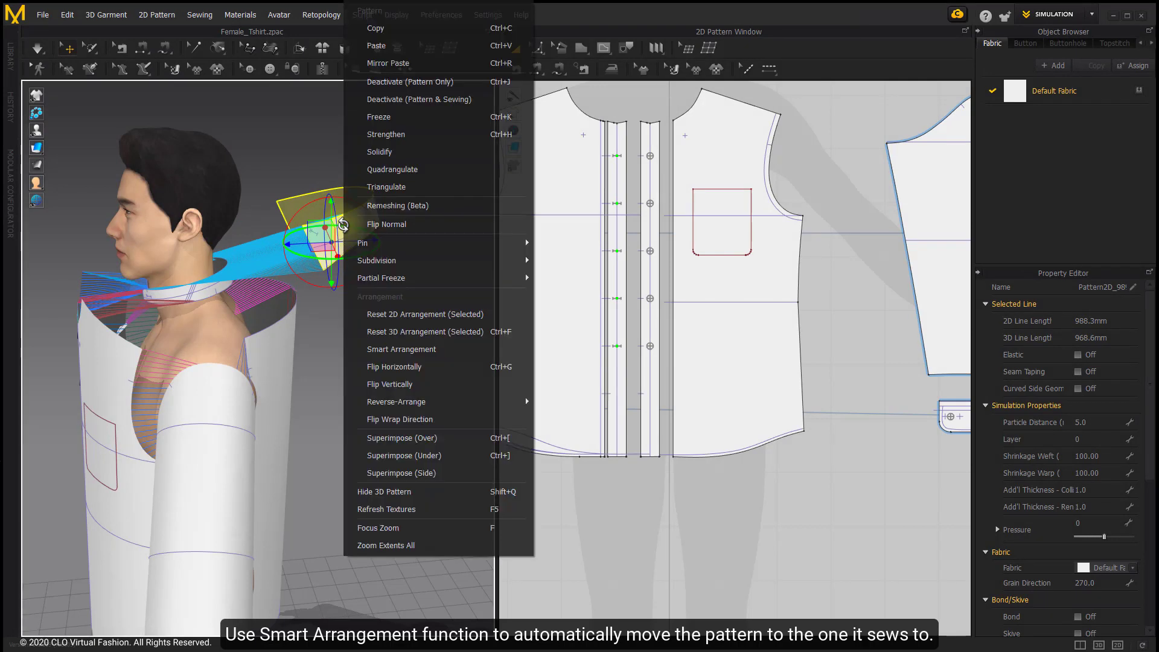
{"action": "left_click", "coordinate": [413, 350]}
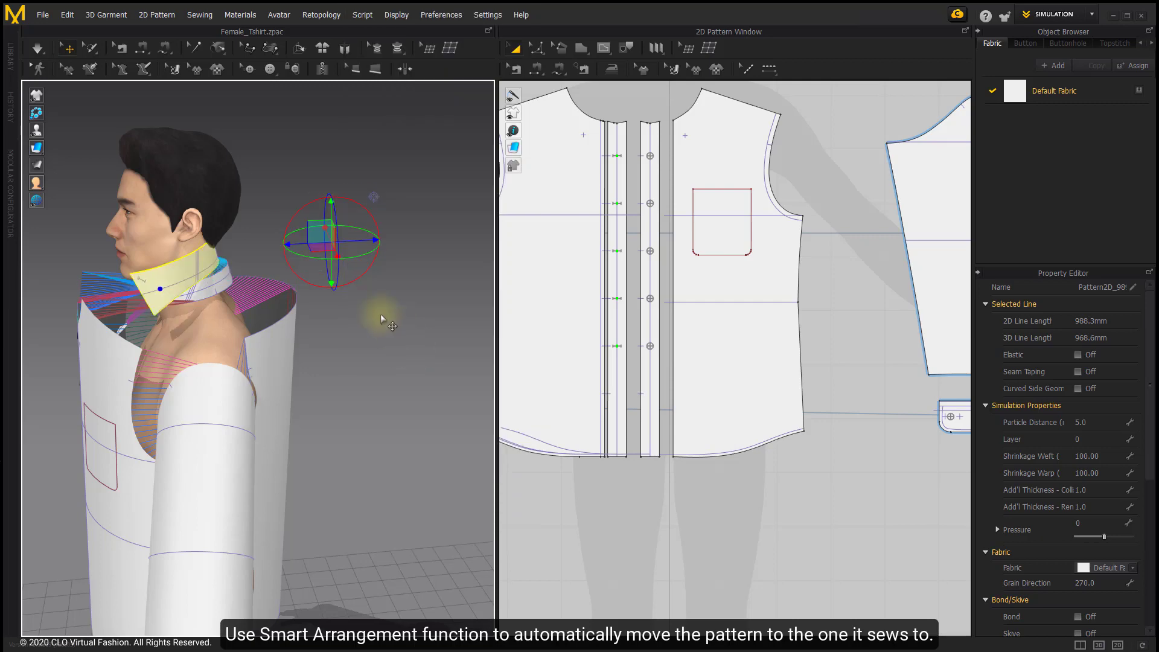
{"action": "right_click_drag", "start_coordinate": [300, 271], "coordinate": [278, 272]}
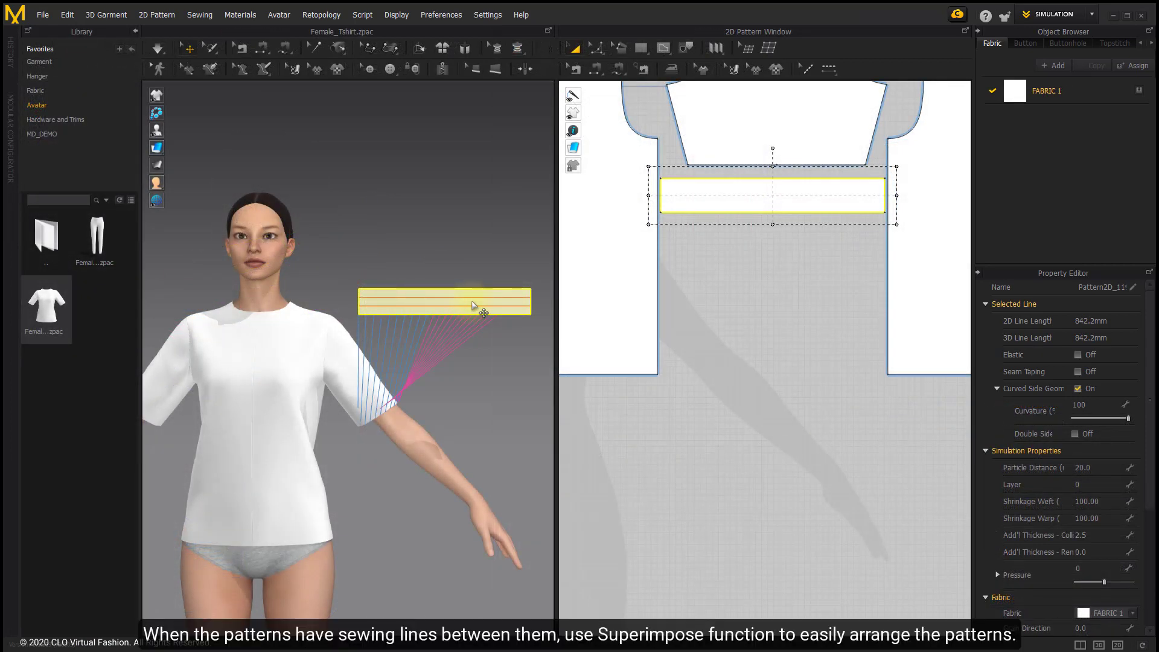
Superimpose the rectangular band beside the avatar onto its sewn sleeve hem using the Side option.
{"action": "left_click", "coordinate": [443, 305]}
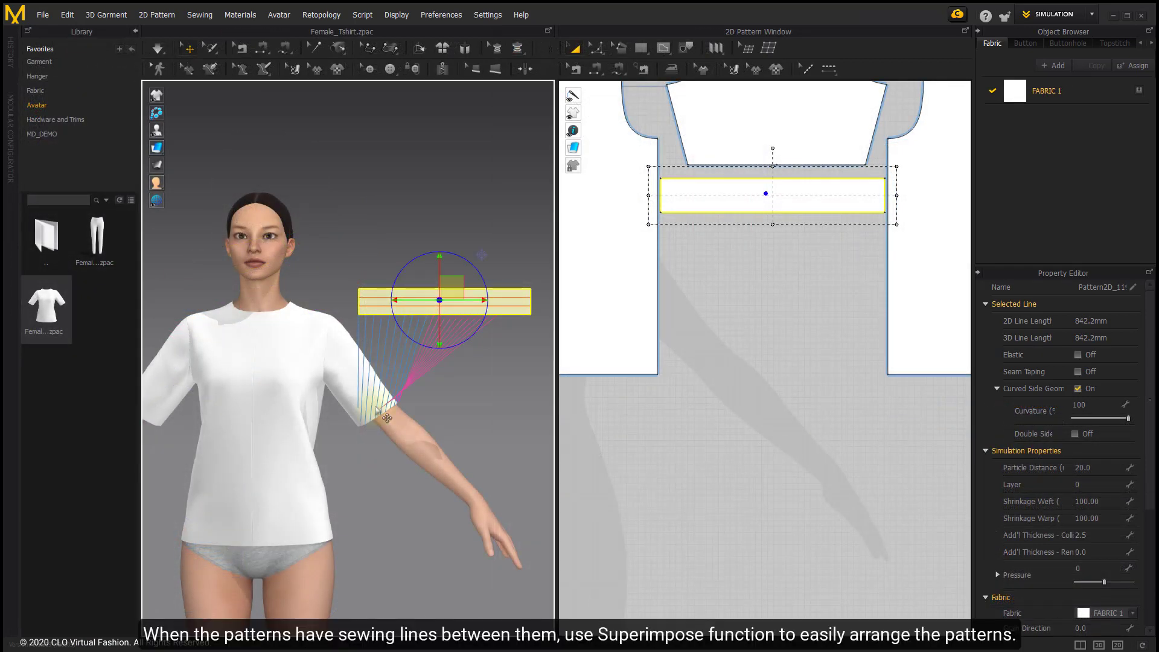
{"action": "right_click", "coordinate": [396, 309]}
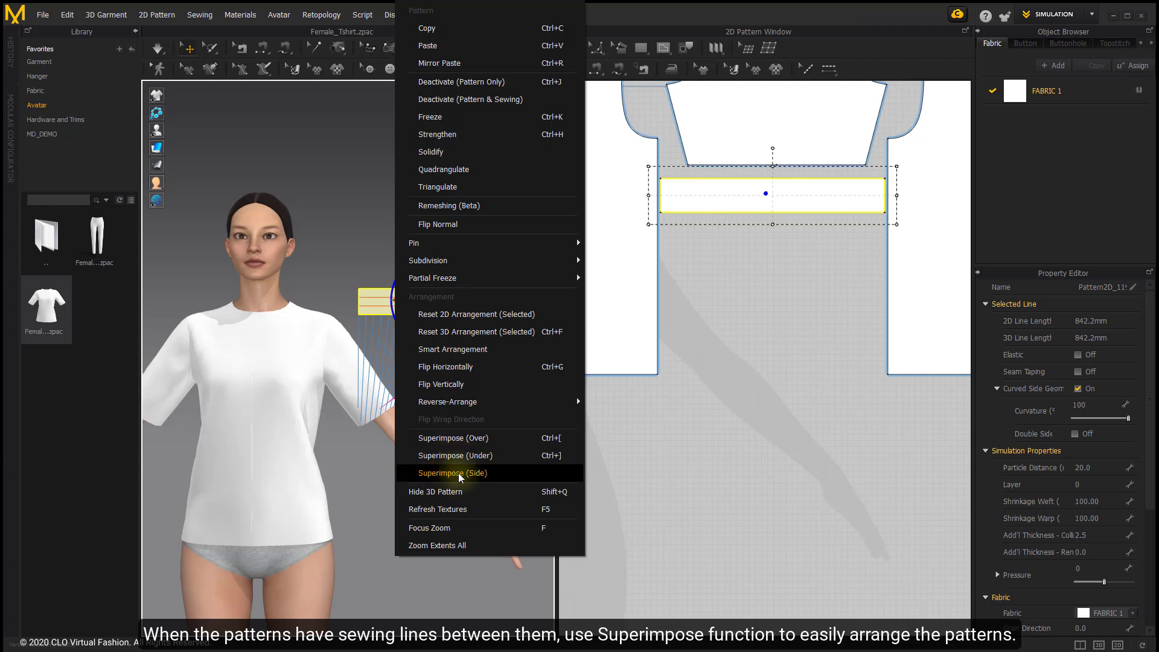
{"action": "left_click", "coordinate": [475, 478]}
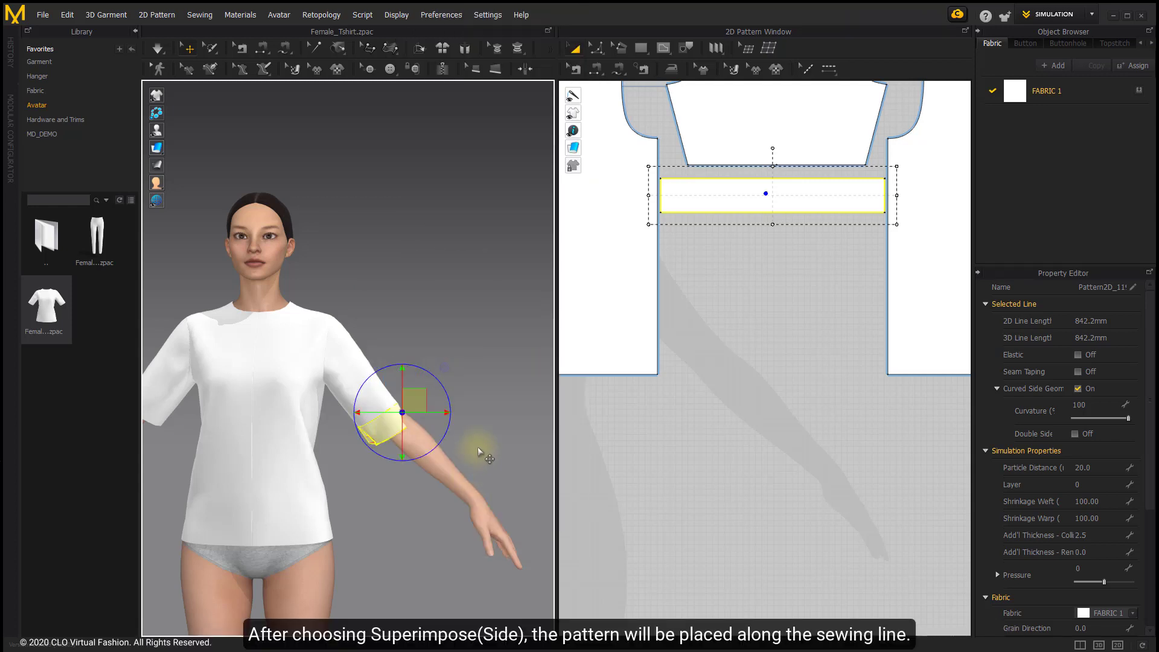
{"action": "scroll", "coordinate": [477, 447], "scroll_direction": "up", "scroll_amount": 5}
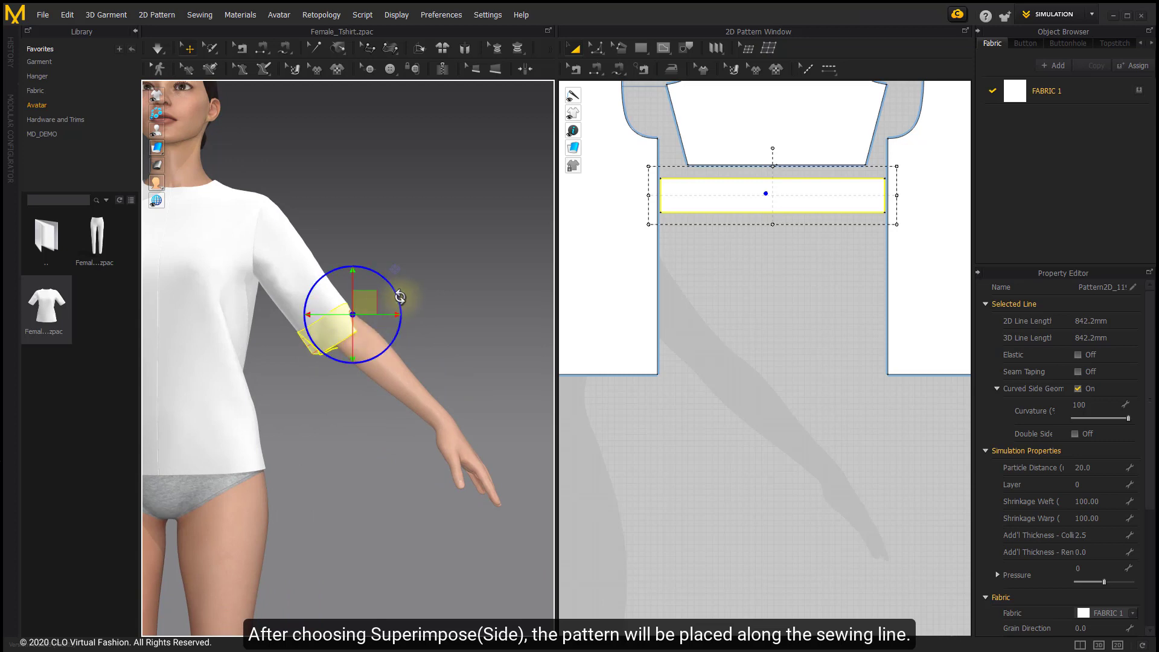
Run the simulation briefly so the superimposed band drapes on the sleeve hem, and stop it again.
{"action": "left_click", "coordinate": [156, 48]}
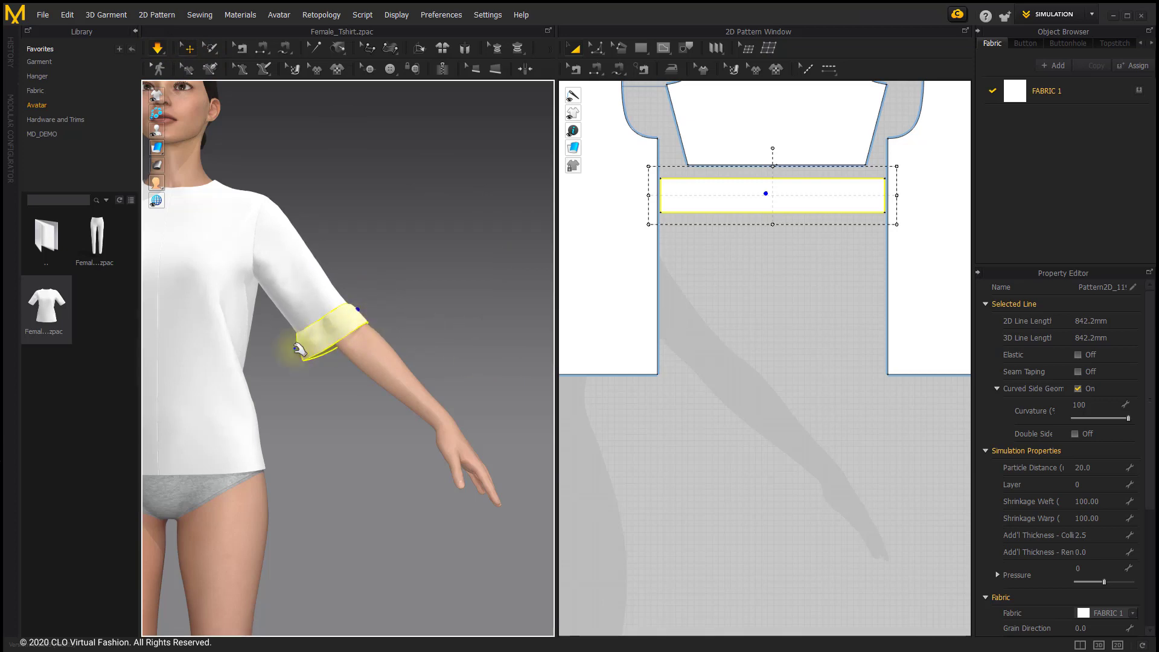
{"action": "left_click", "coordinate": [341, 332]}
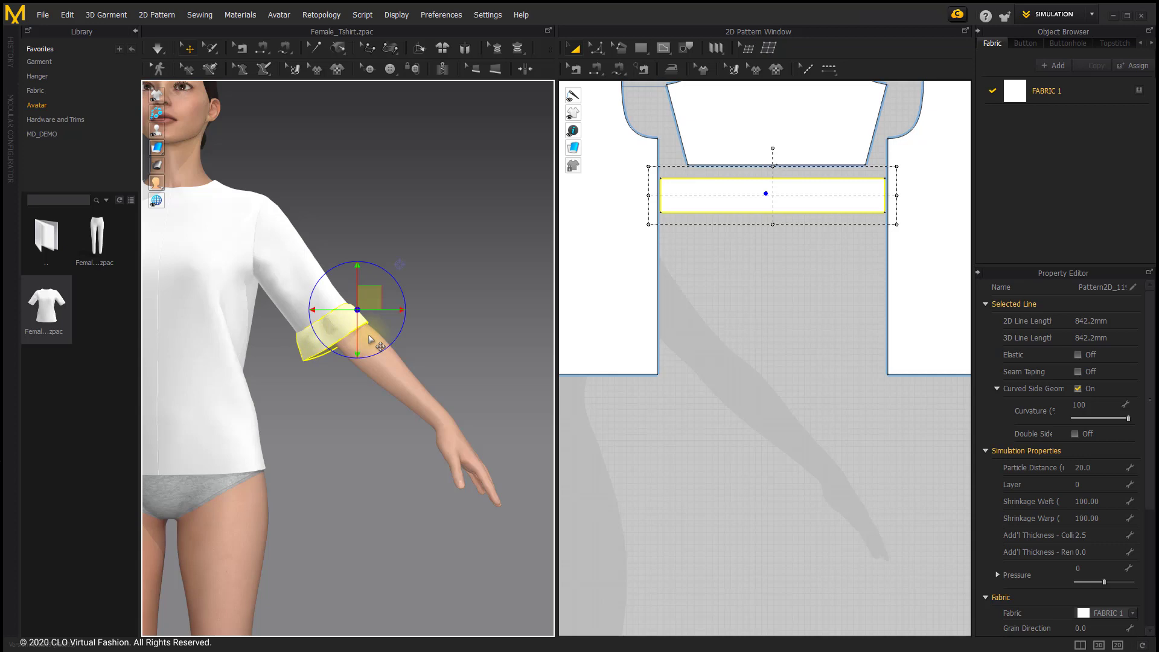
{"action": "key", "text": "space"}
Reset the sleeve band's 3D arrangement and superimpose it on the outside of the sewn sleeve hem using the Over option.
{"action": "key", "text": "ctrl+f"}
{"action": "scroll", "coordinate": [386, 324], "scroll_direction": "down", "scroll_amount": 1}
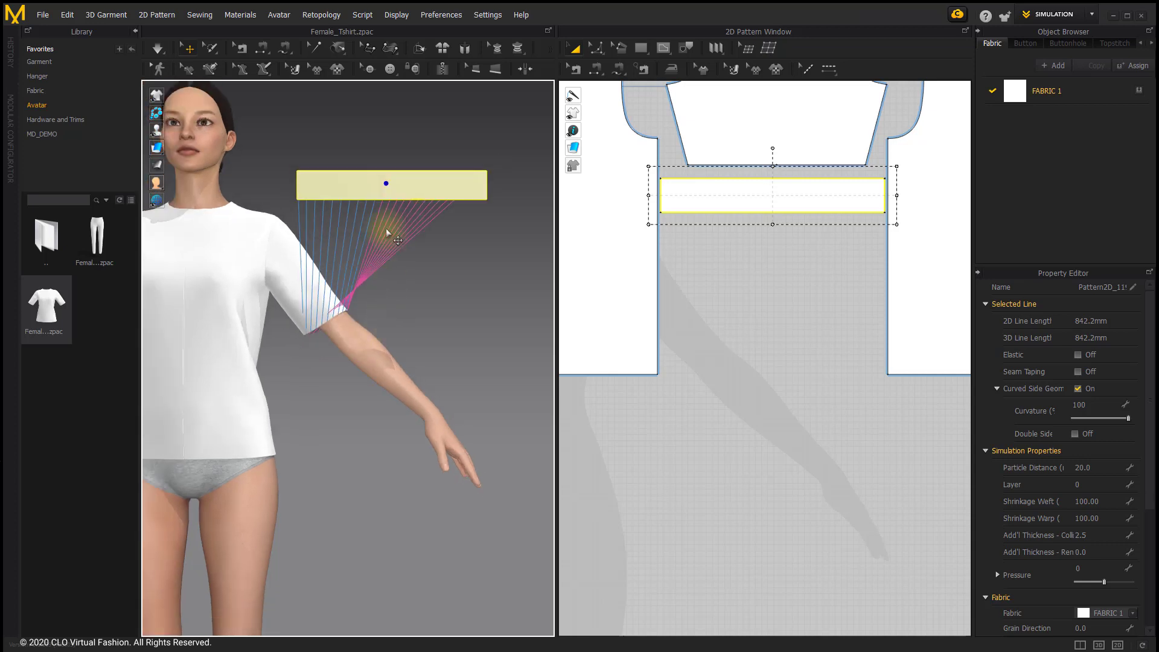
{"action": "right_click", "coordinate": [375, 195]}
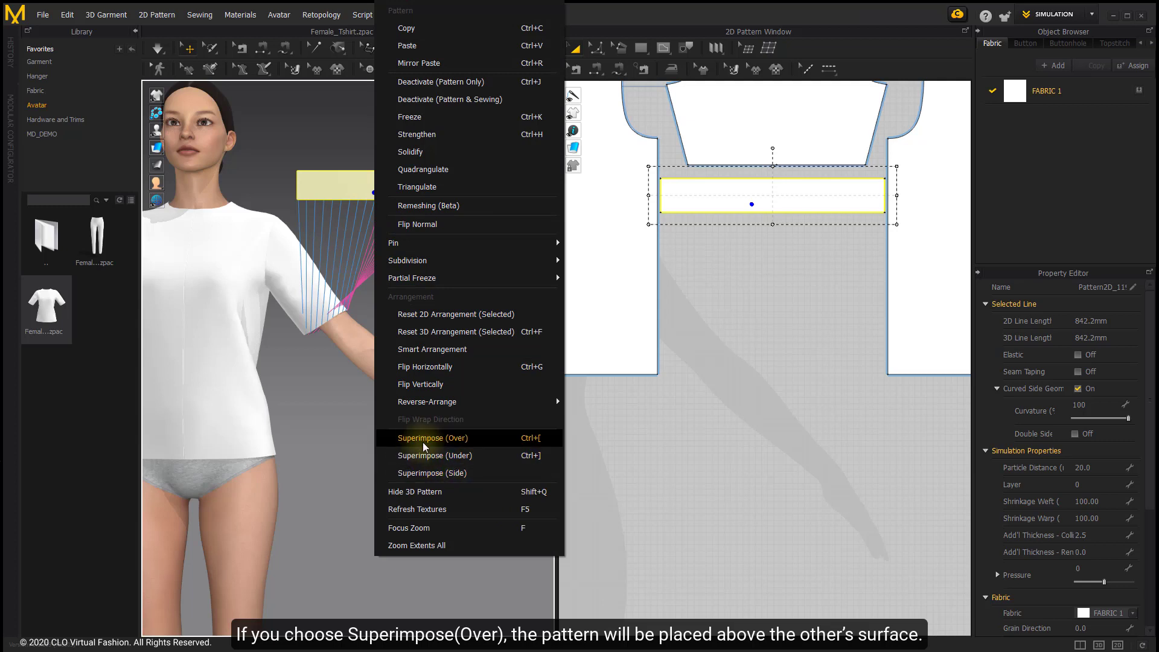
{"action": "left_click", "coordinate": [475, 439]}
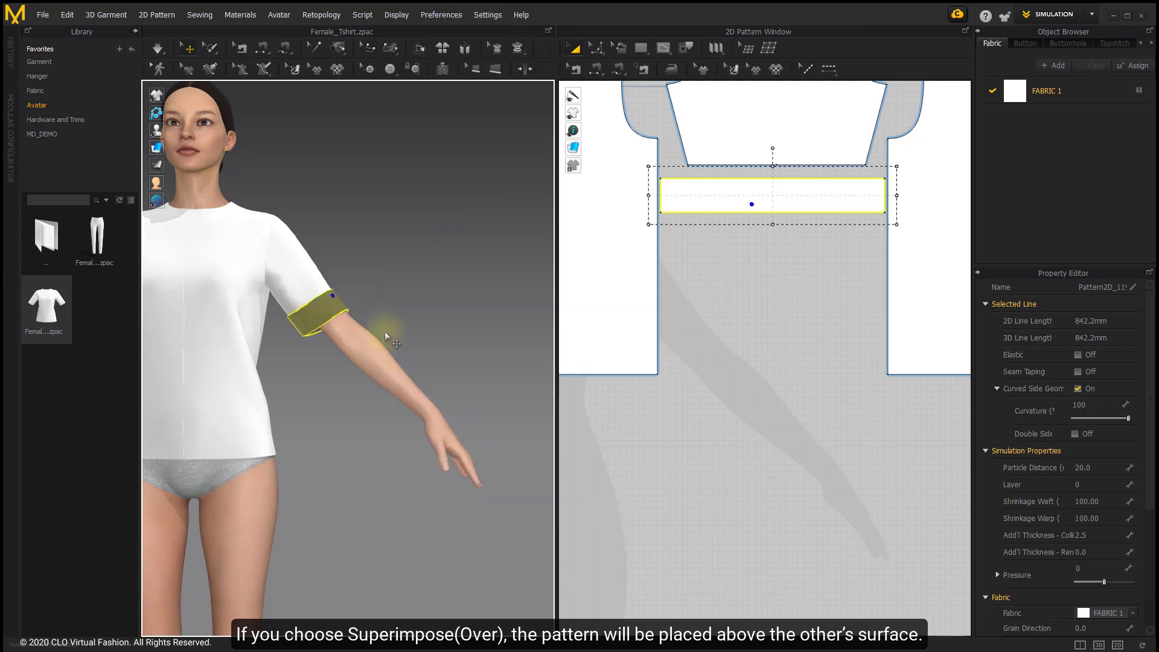
{"action": "scroll", "coordinate": [384, 329], "scroll_direction": "up", "scroll_amount": 5}
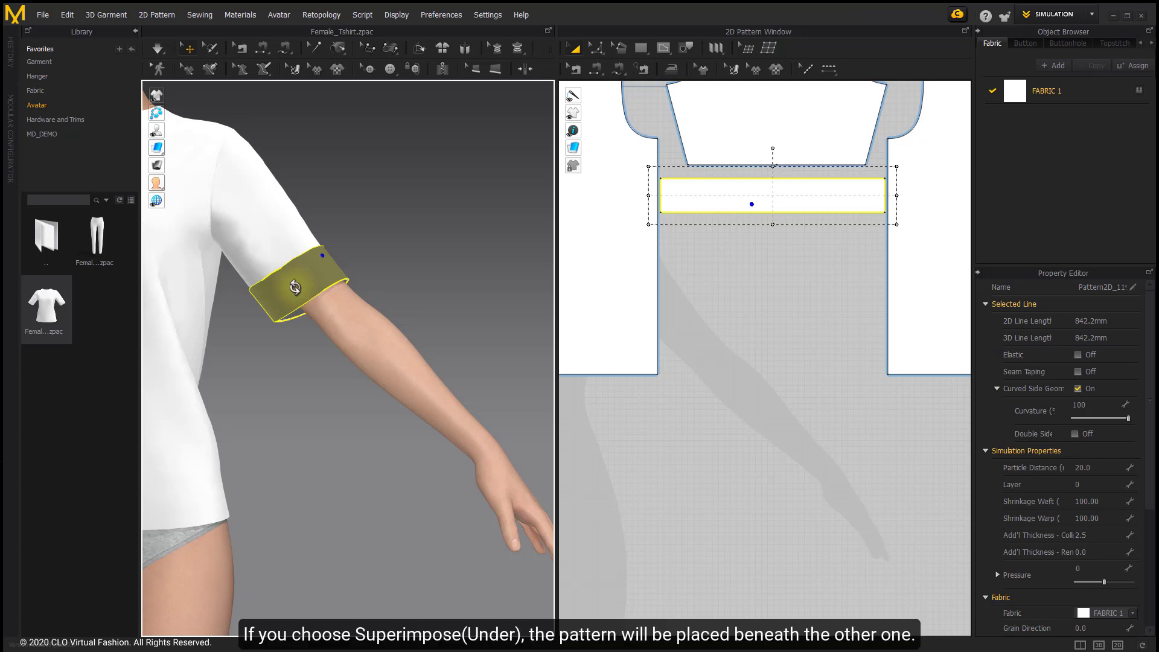
Superimpose the sleeve band beneath the sleeve using the Under option and check its placement inside the hem.
{"action": "right_click", "coordinate": [295, 286]}
{"action": "left_click", "coordinate": [474, 394]}
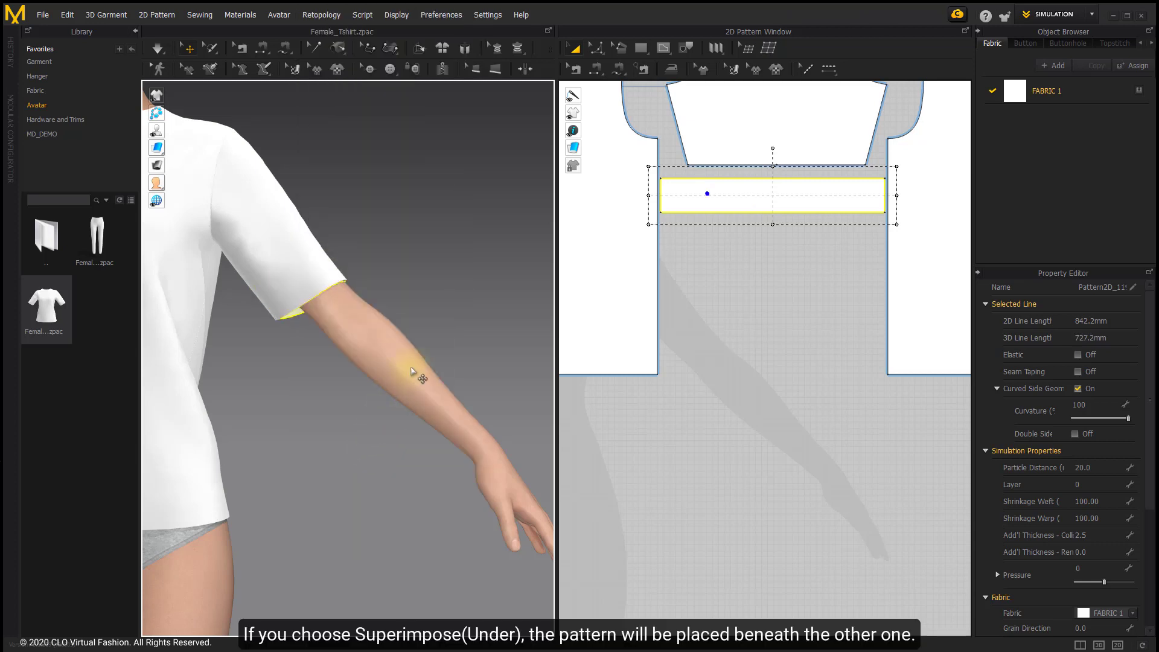
{"action": "right_click_drag", "start_coordinate": [418, 373], "coordinate": [345, 334]}
{"action": "scroll", "coordinate": [388, 295], "scroll_direction": "up", "scroll_amount": 3}
{"action": "middle_click_drag", "start_coordinate": [331, 327], "coordinate": [286, 293]}
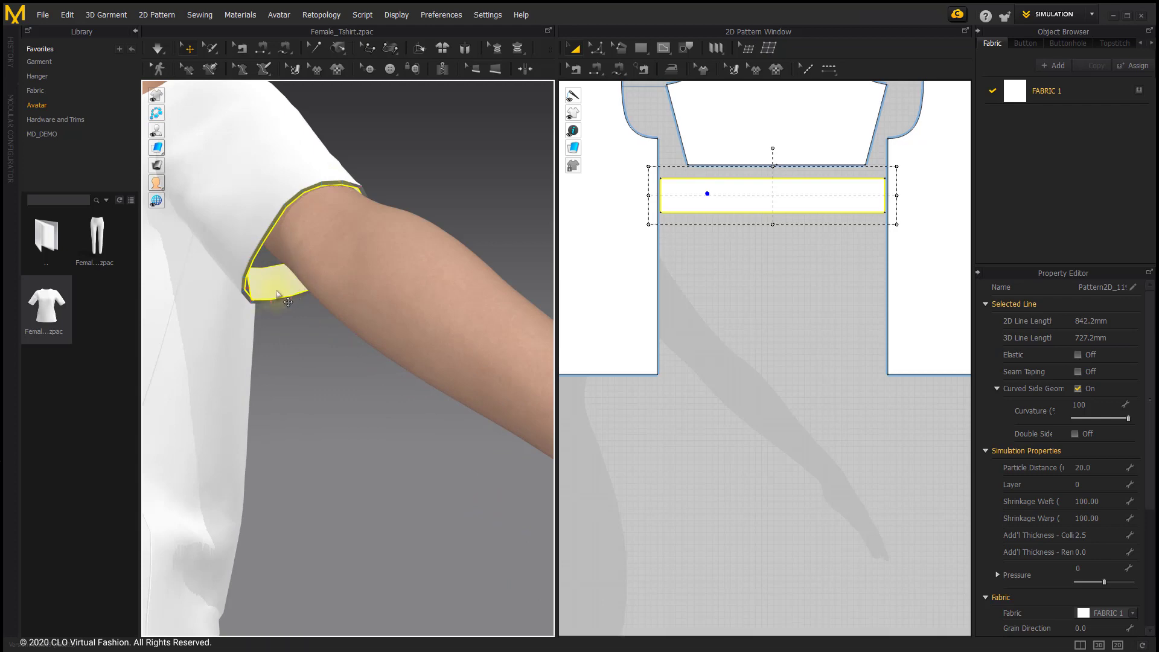
{"action": "scroll", "coordinate": [339, 404], "scroll_direction": "down", "scroll_amount": 5}
{"action": "right_click_drag", "start_coordinate": [344, 408], "coordinate": [330, 386]}
{"action": "middle_click_drag", "start_coordinate": [330, 385], "coordinate": [365, 399]}
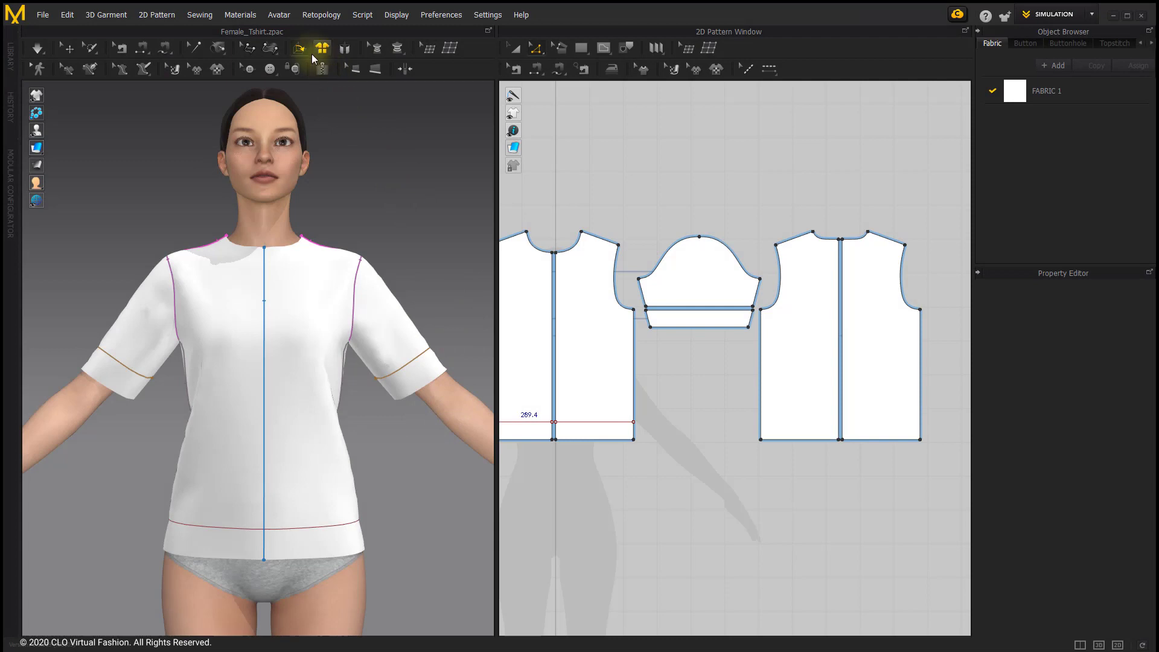
Activate Fold Arrangement and select the cuff's sewing line on the avatar's left sleeve as the fold line.
{"action": "left_click", "coordinate": [300, 51]}
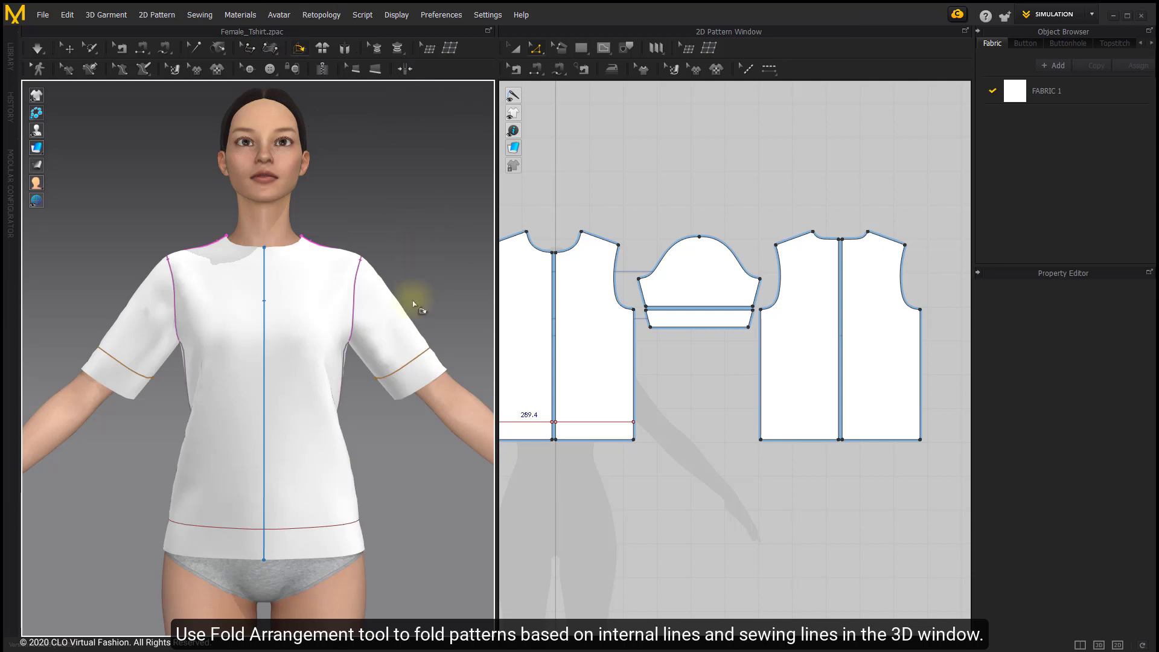
{"action": "scroll", "coordinate": [370, 396], "scroll_direction": "up", "scroll_amount": 5}
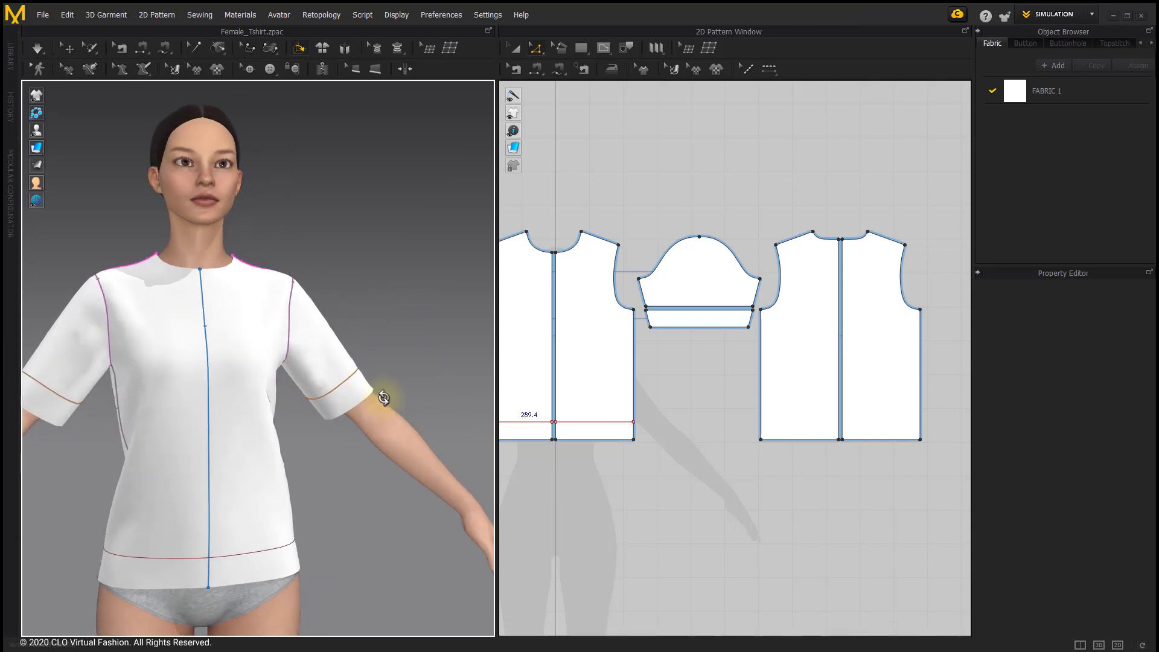
{"action": "left_click", "coordinate": [370, 393]}
{"action": "scroll", "coordinate": [387, 386], "scroll_direction": "down", "scroll_amount": 2}
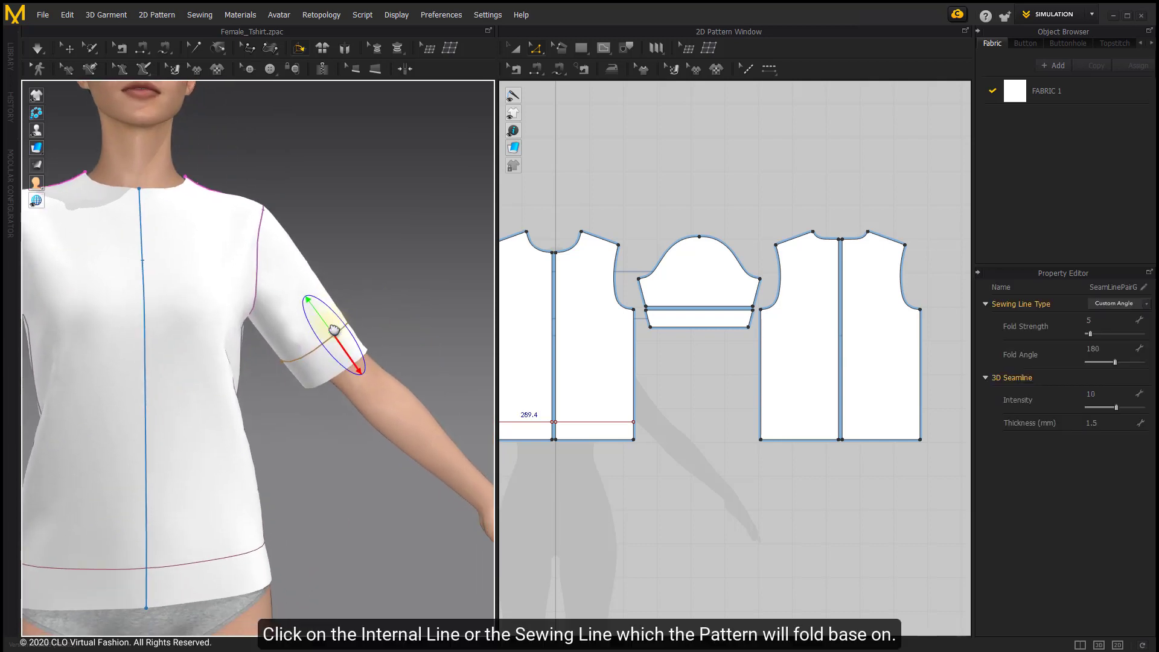
{"action": "scroll", "coordinate": [325, 328], "scroll_direction": "down", "scroll_amount": 2}
{"action": "right_click_drag", "start_coordinate": [338, 350], "coordinate": [351, 345]}
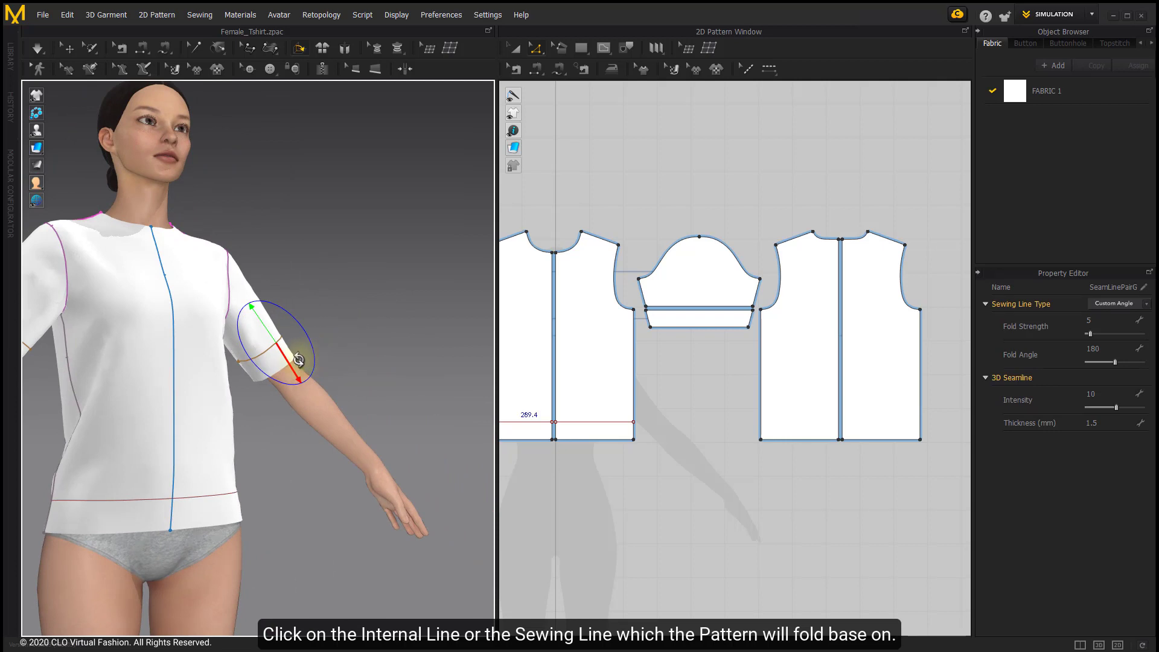
Try folding the left sleeve's cuff upward about its sewing line, and undo the fold.
{"action": "left_click_drag", "start_coordinate": [289, 361], "coordinate": [288, 285]}
{"action": "left_click_drag", "start_coordinate": [290, 291], "coordinate": [269, 309]}
{"action": "key", "text": "ctrl+z"}
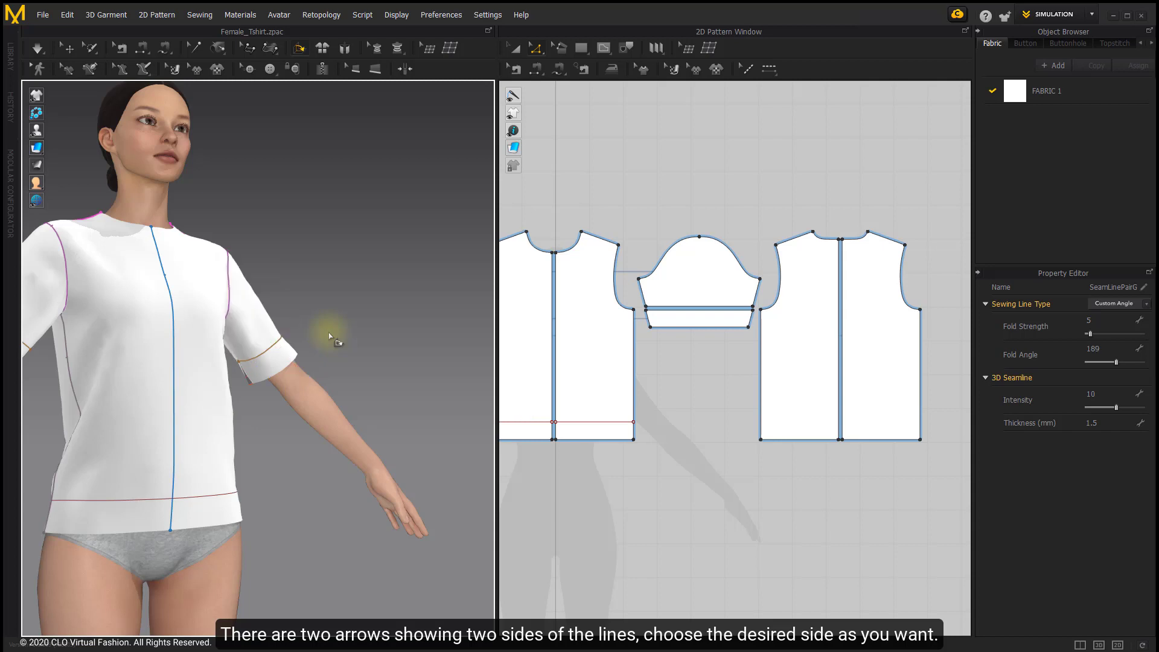
Fold the left sleeve's cuff upward and outward about its sewing line to a fold angle of about 303.
{"action": "left_click", "coordinate": [285, 353]}
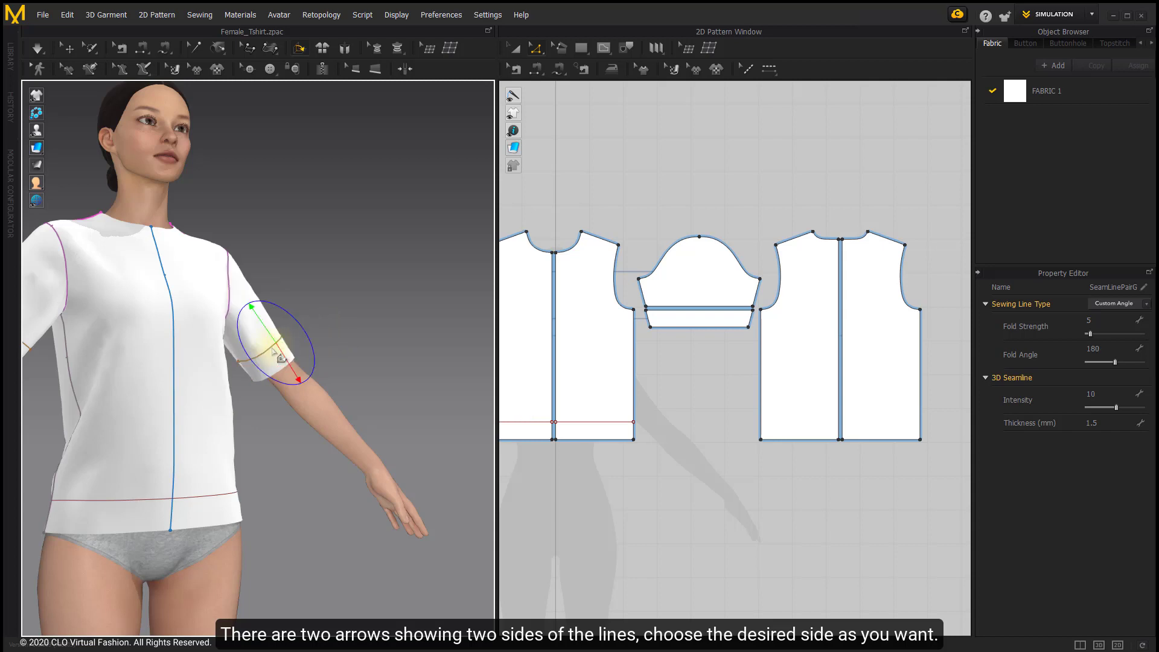
{"action": "left_click_drag", "start_coordinate": [287, 353], "coordinate": [260, 323]}
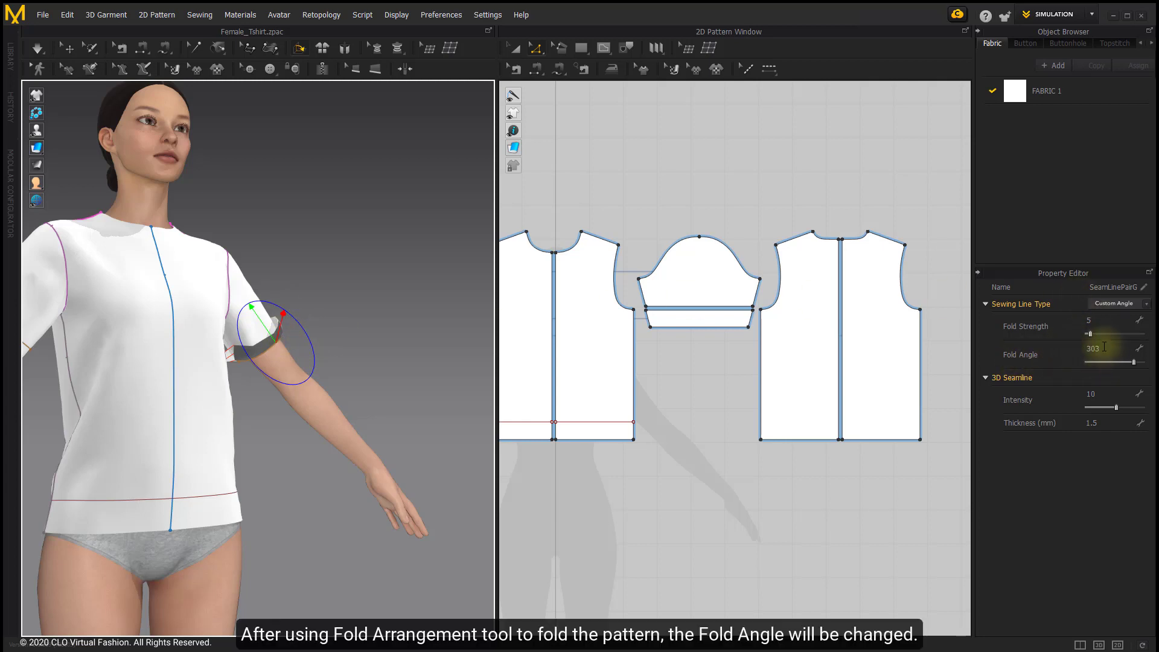
Fold the T-shirt's front hem upward and outward about the horizontal internal line near its lower edge.
{"action": "middle_click_drag", "start_coordinate": [374, 377], "coordinate": [435, 308]}
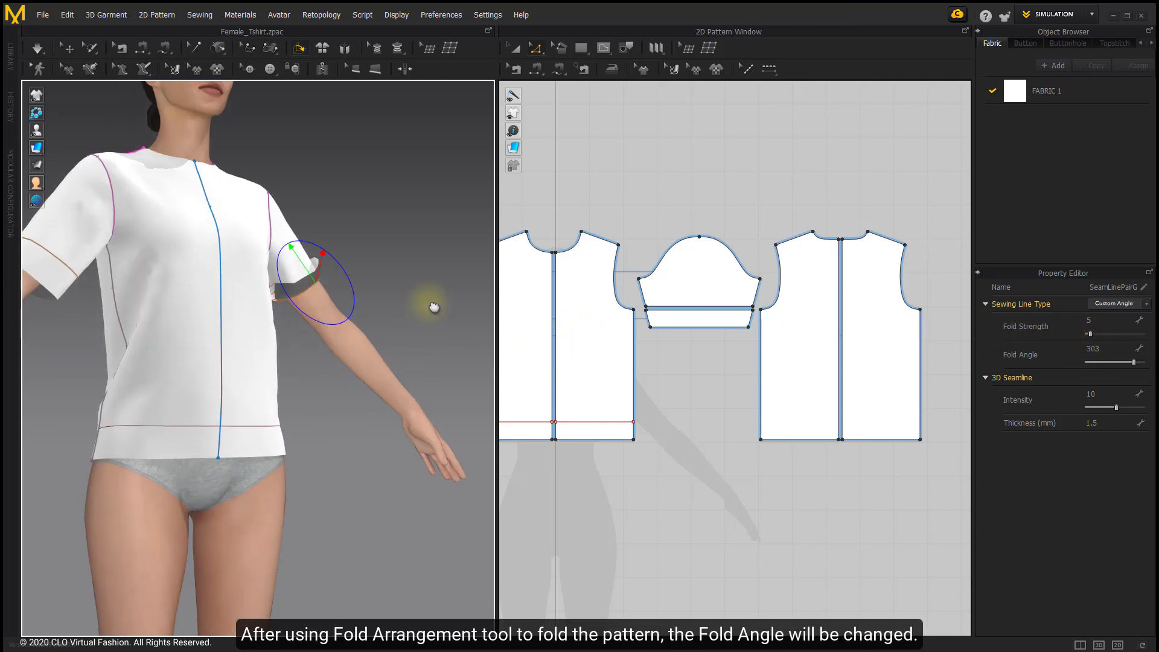
{"action": "left_click", "coordinate": [272, 430]}
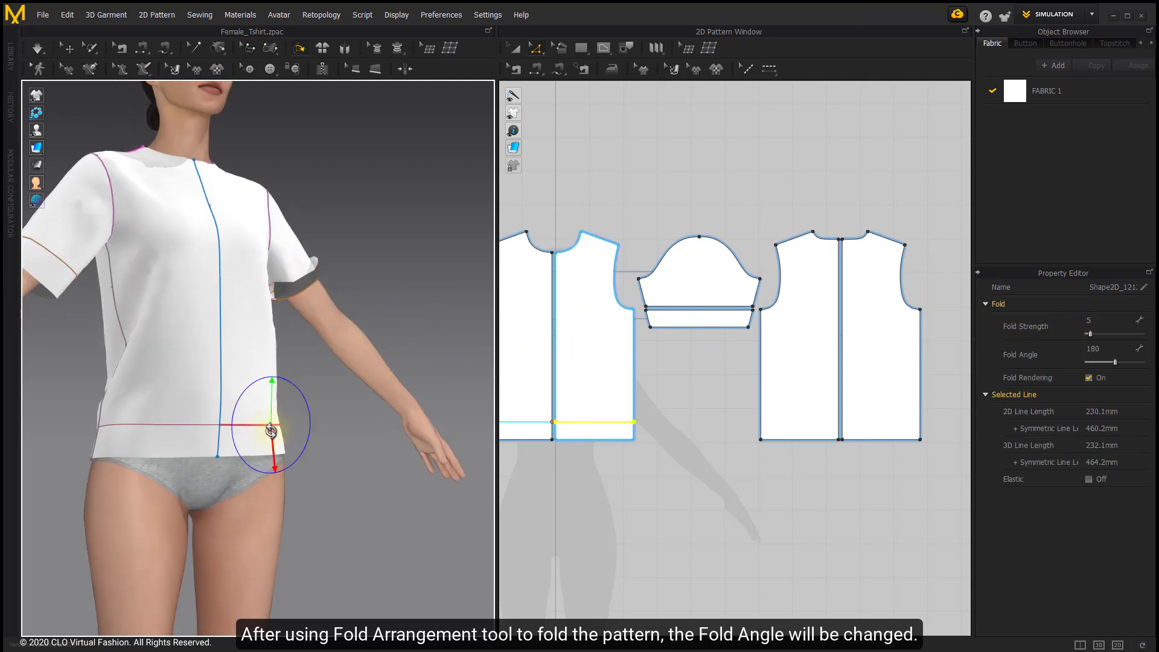
{"action": "left_click_drag", "start_coordinate": [271, 434], "coordinate": [313, 372]}
{"action": "left_click_drag", "start_coordinate": [313, 373], "coordinate": [306, 367]}
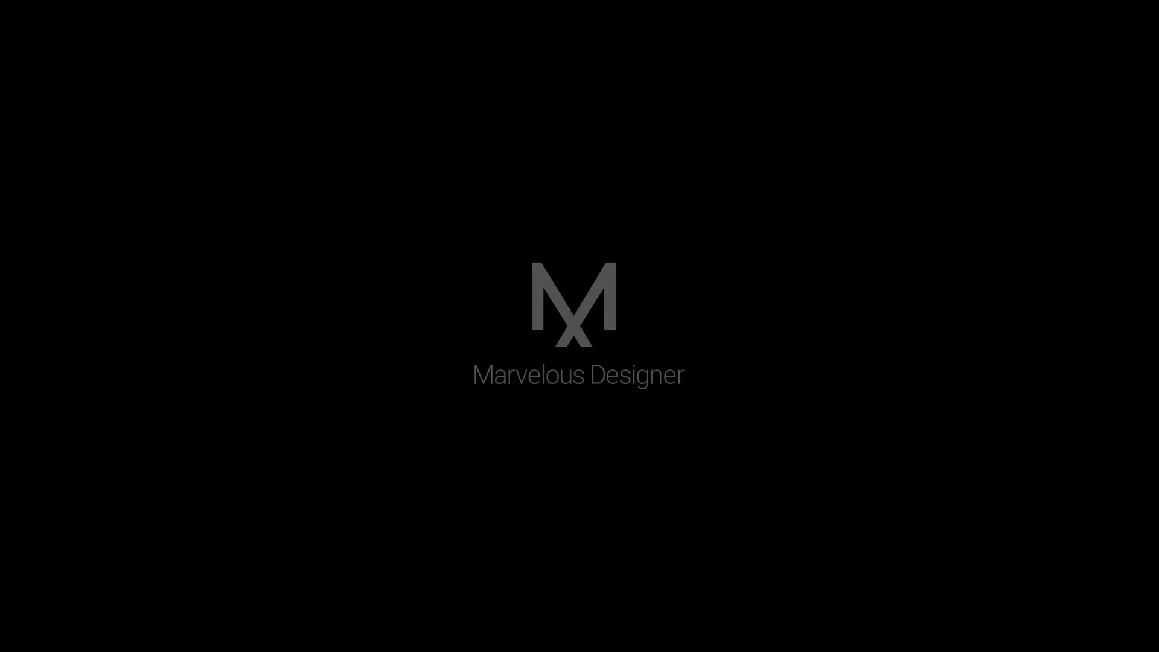